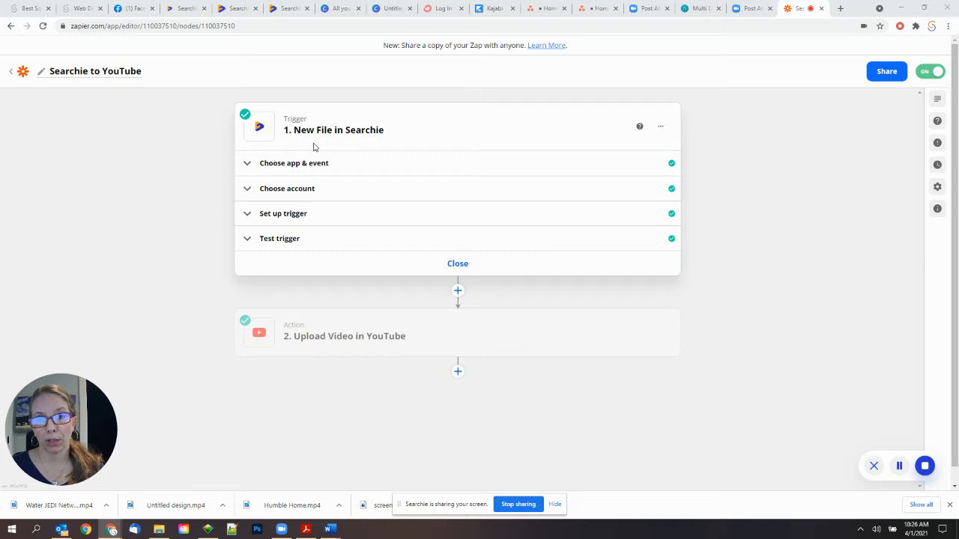
- Leave the Searchie to YouTube zap editor and go back to the My Zaps list
mouse_move(253, 339)
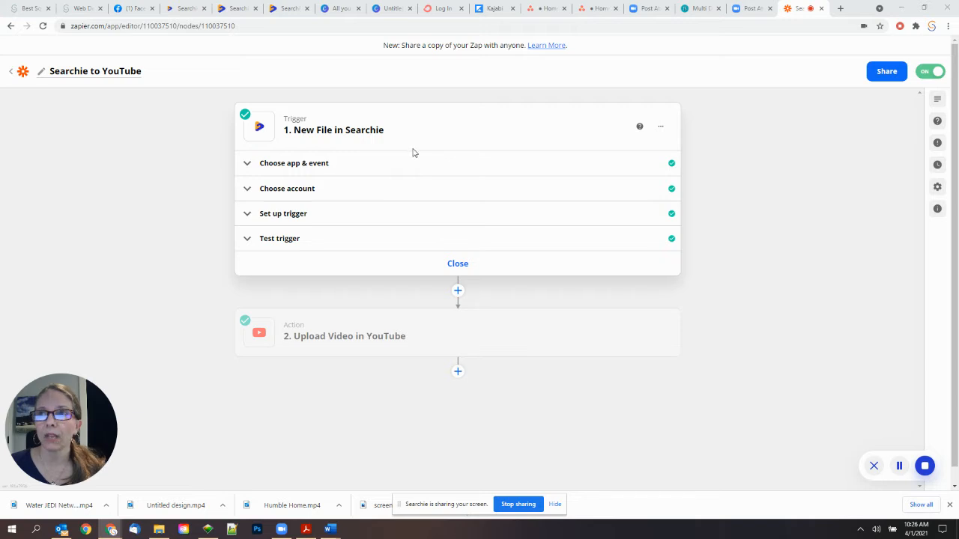
click(13, 75)
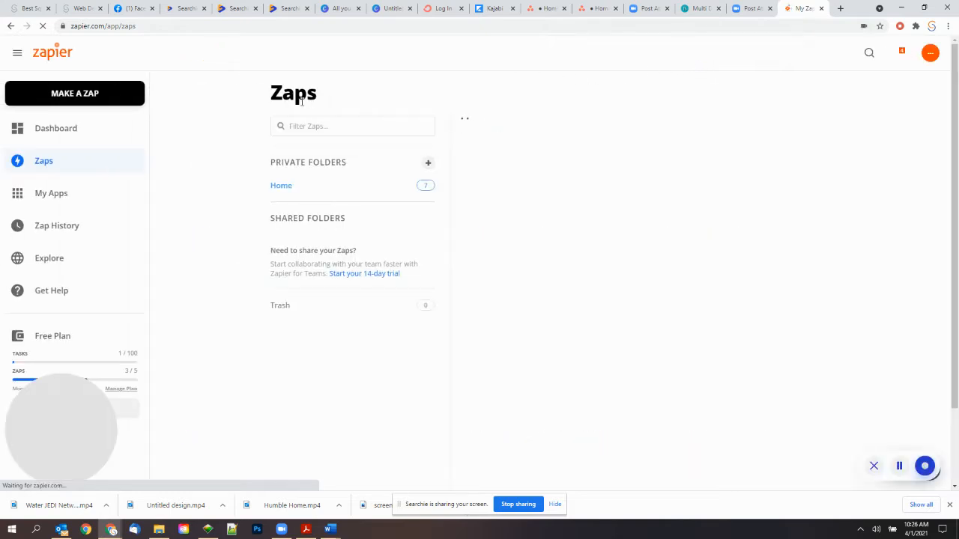
- Make a new zap with Searchie, found by searching 'searchi', as the trigger app, then return to the Zaps list
click(98, 96)
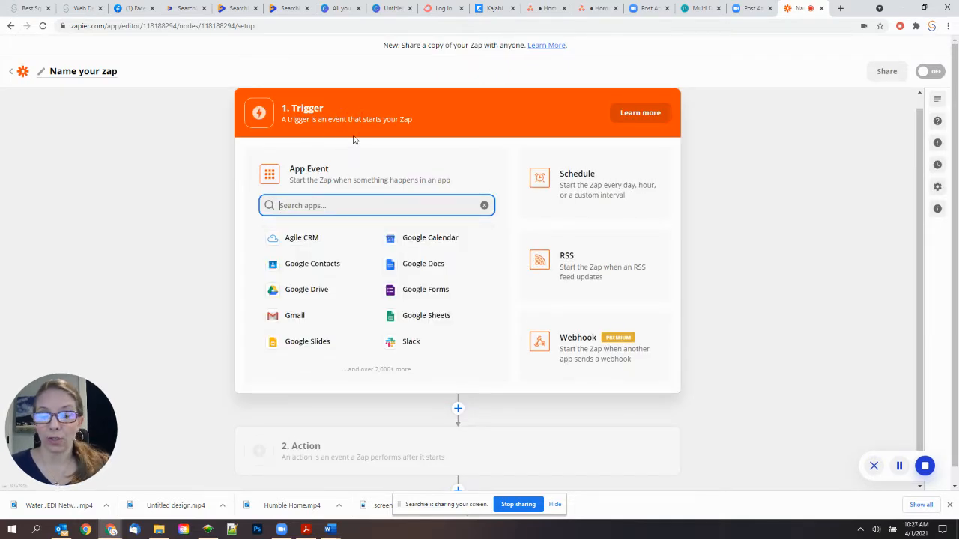
text(searchi)
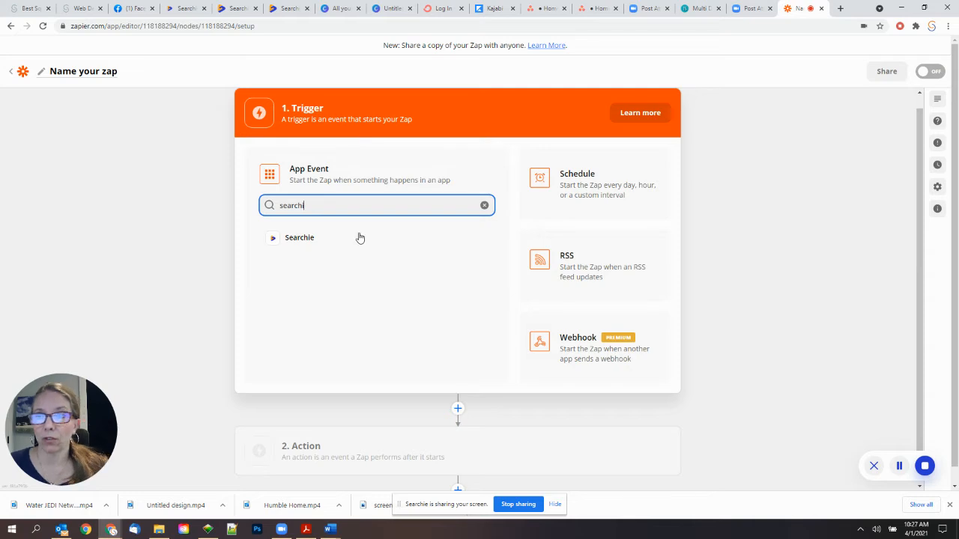
click(318, 238)
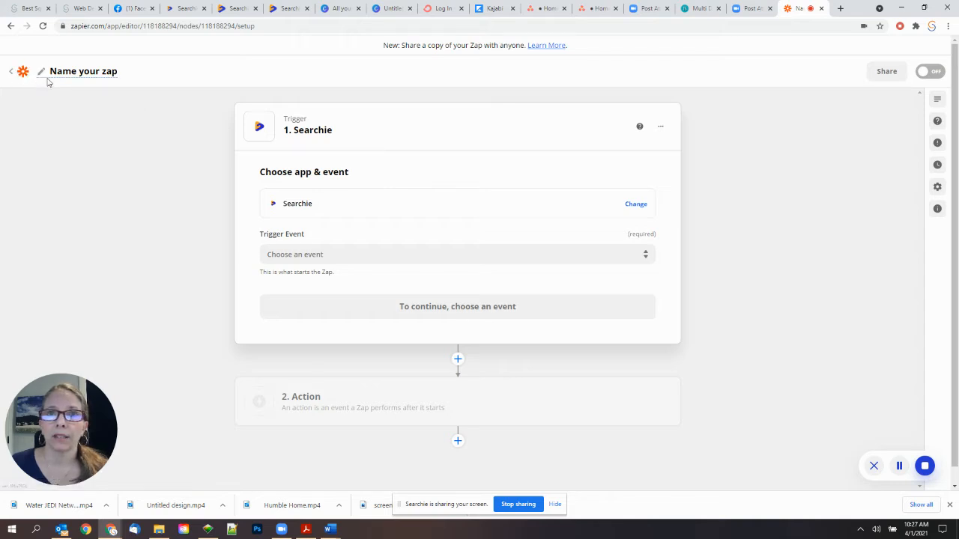
click(16, 76)
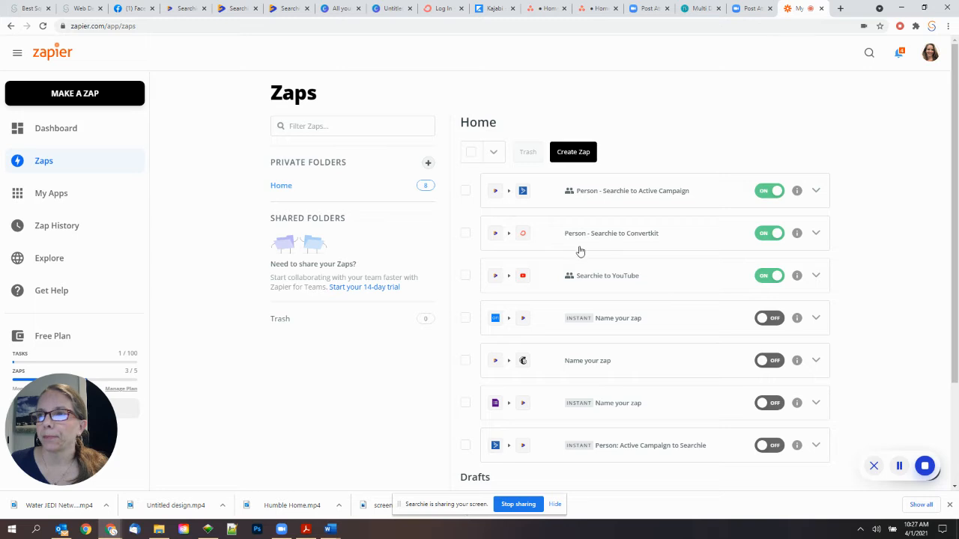
- Reopen the Searchie to YouTube zap and expand its trigger's app and event settings
click(599, 283)
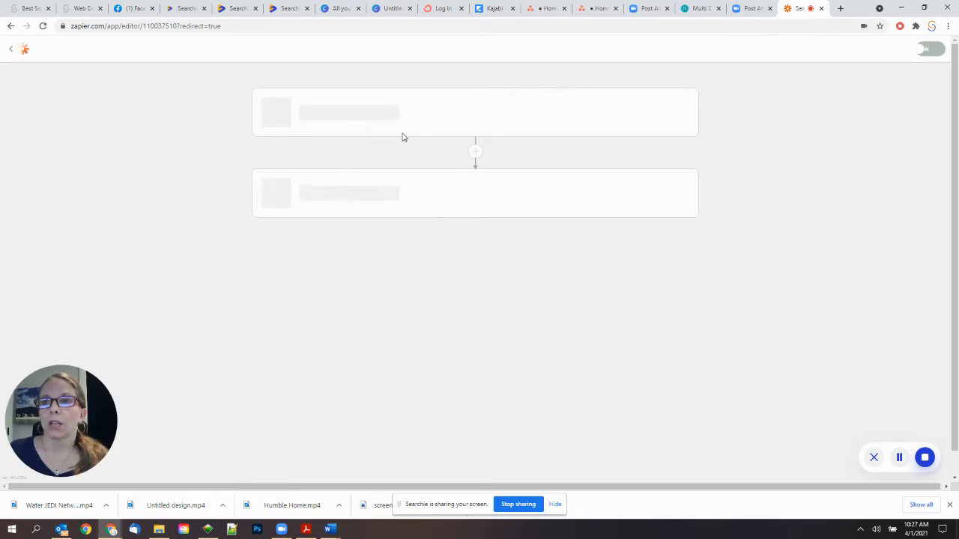
click(377, 132)
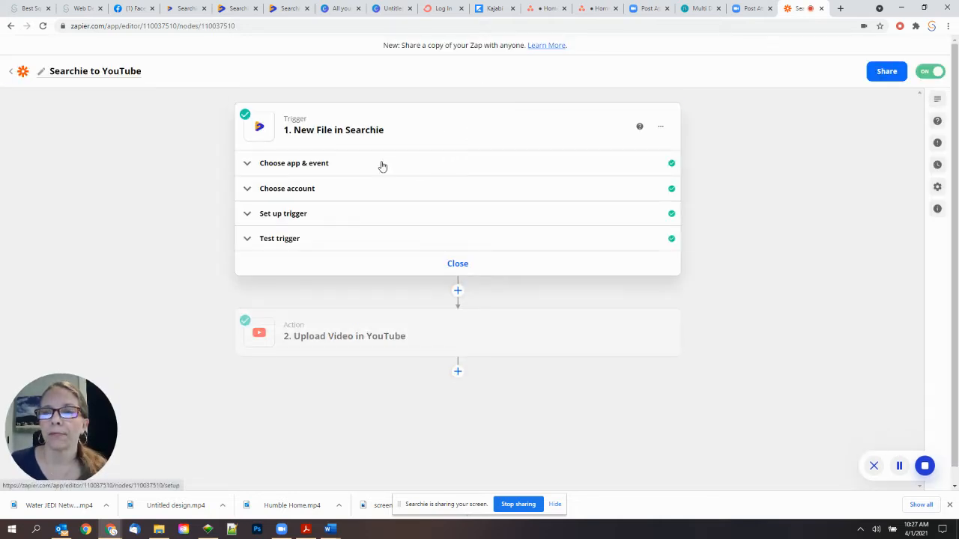
click(382, 165)
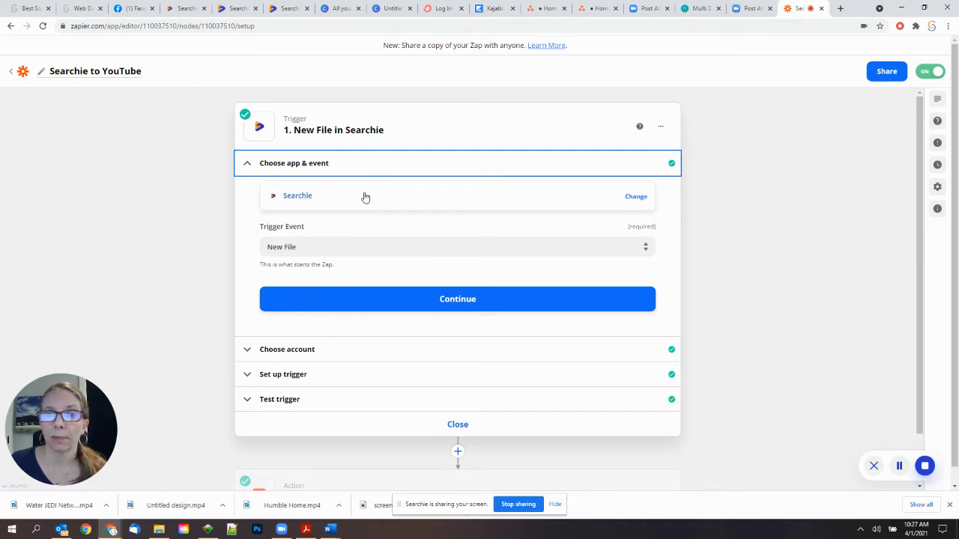
- Browse the Searchie trigger events and keep New File as the trigger event
click(346, 247)
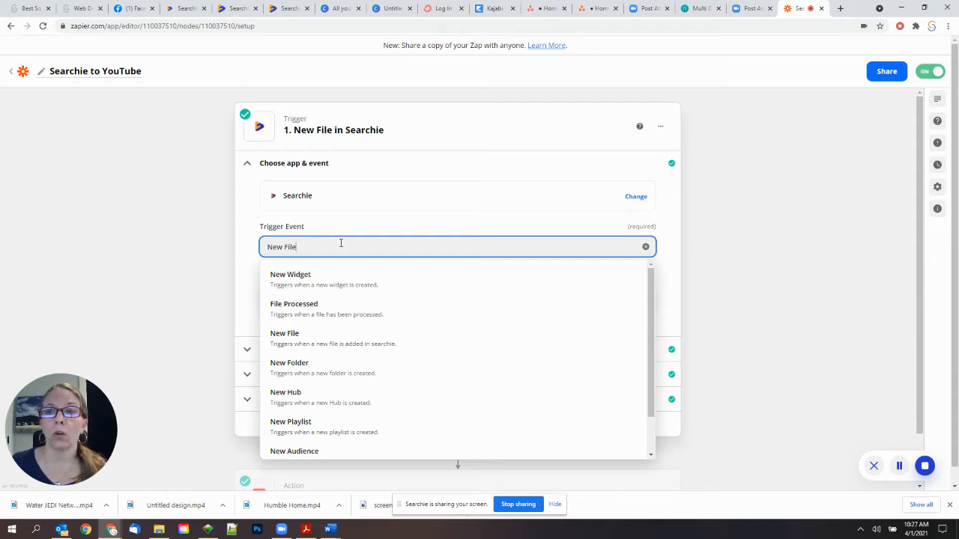
scroll(357, 301, down, 2)
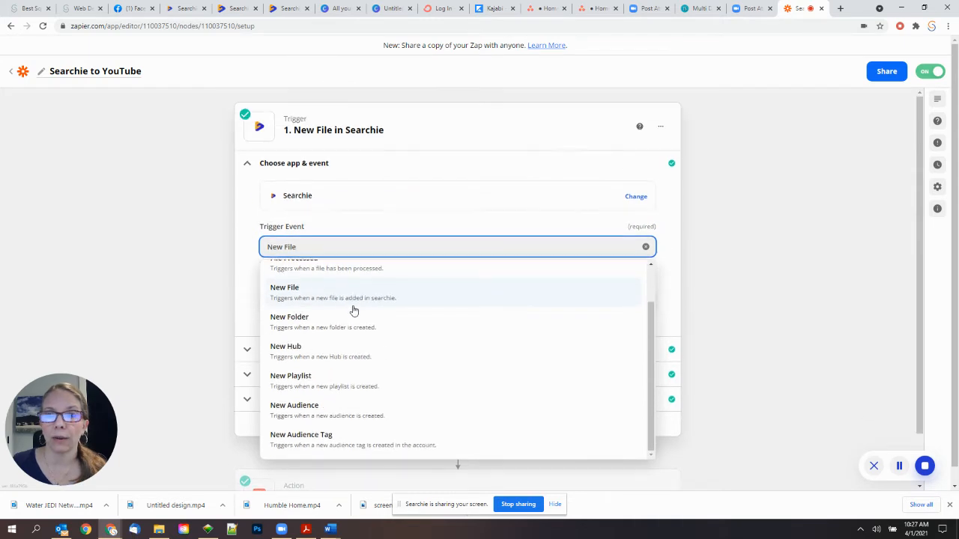
scroll(349, 299, up, 2)
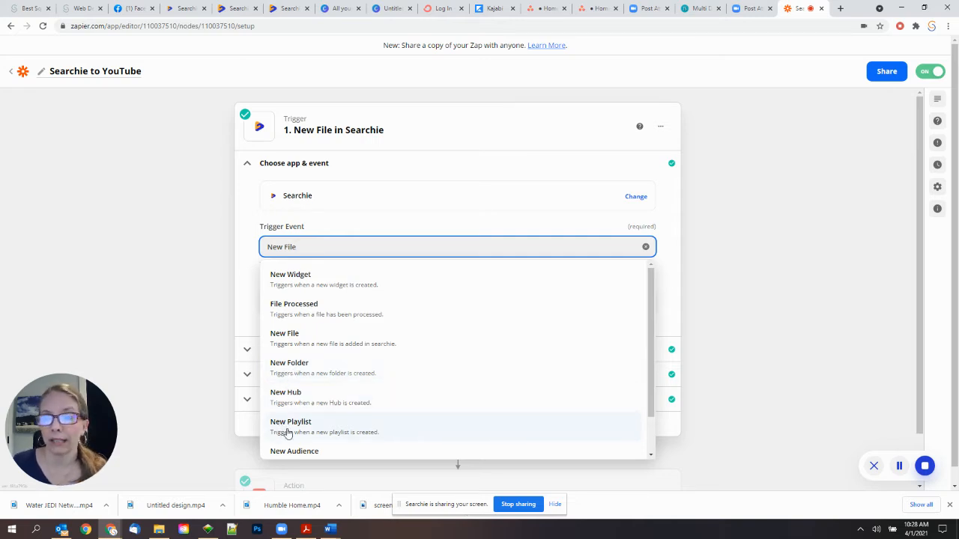
scroll(289, 431, down, 1)
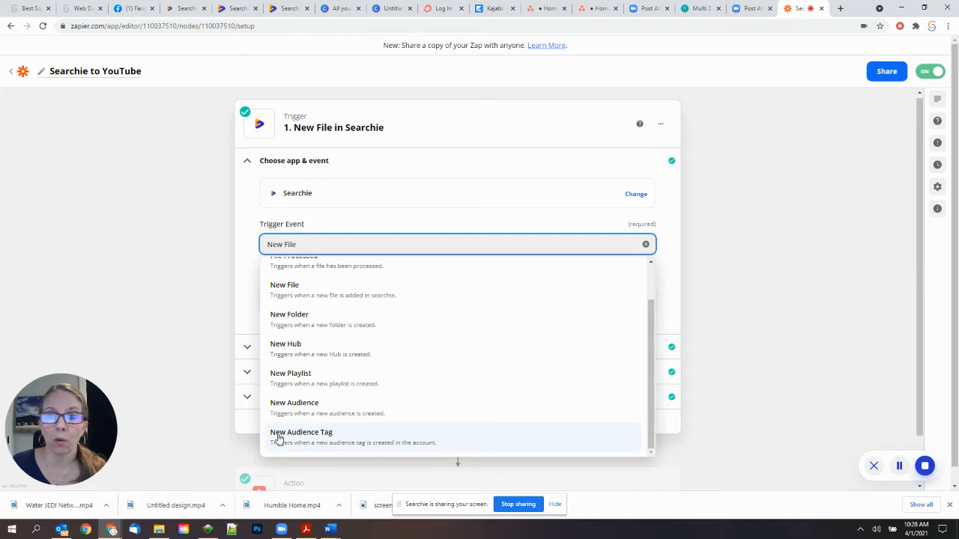
scroll(274, 314, up, 1)
scroll(299, 319, up, 1)
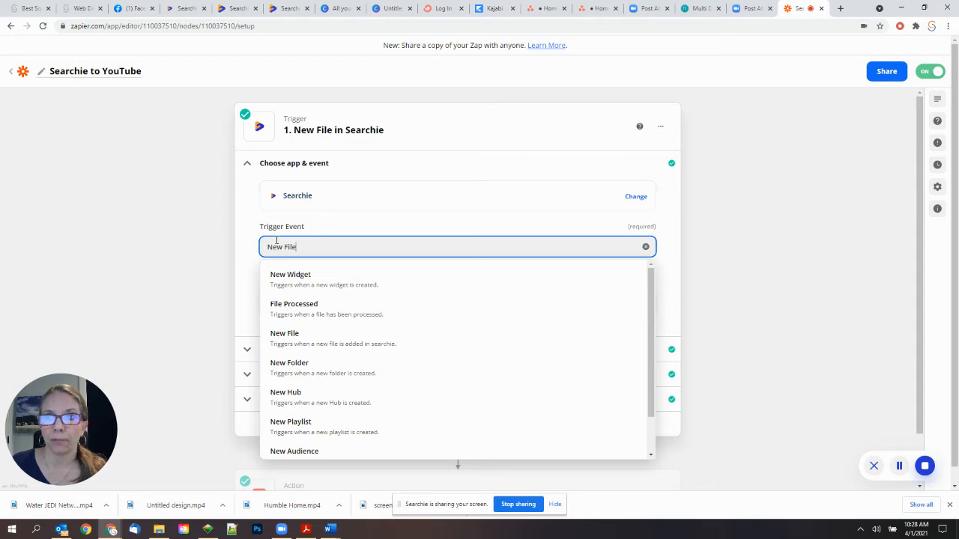
click(248, 246)
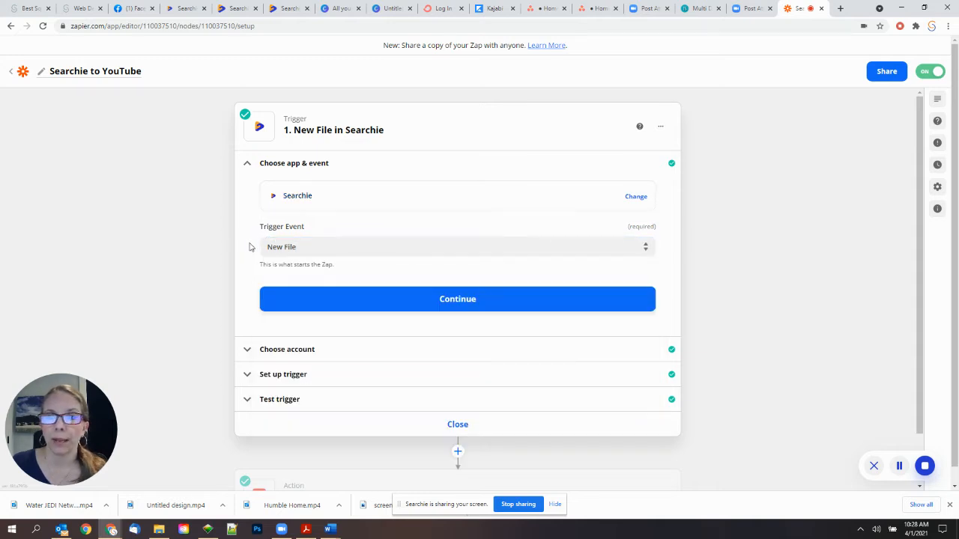
- Check the connected Searchie account in a new tab, then show the trigger's four chosen folders
click(282, 297)
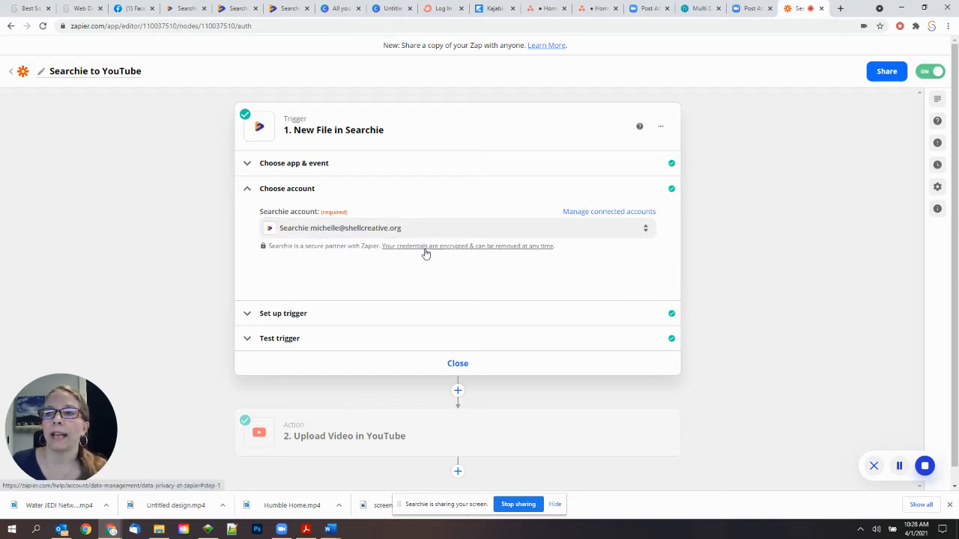
click(585, 214)
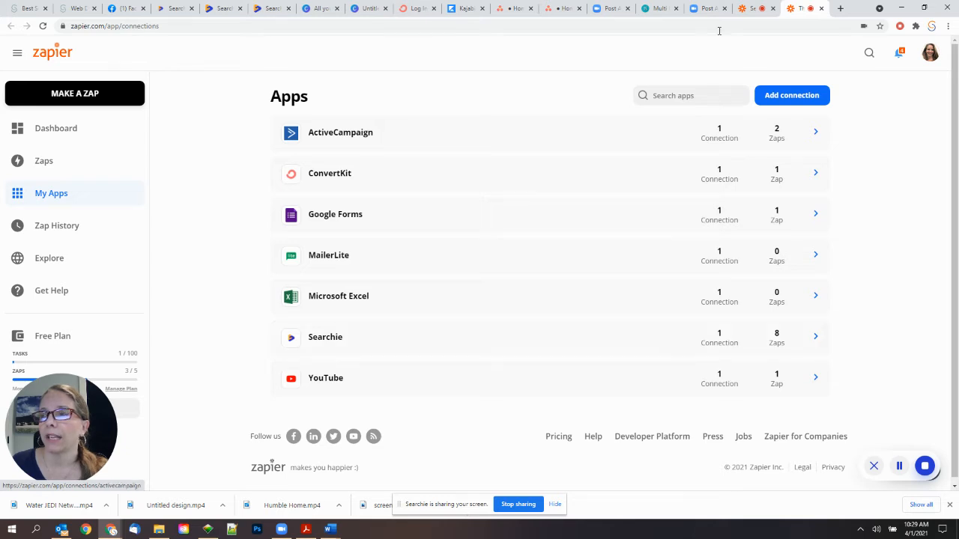
click(748, 9)
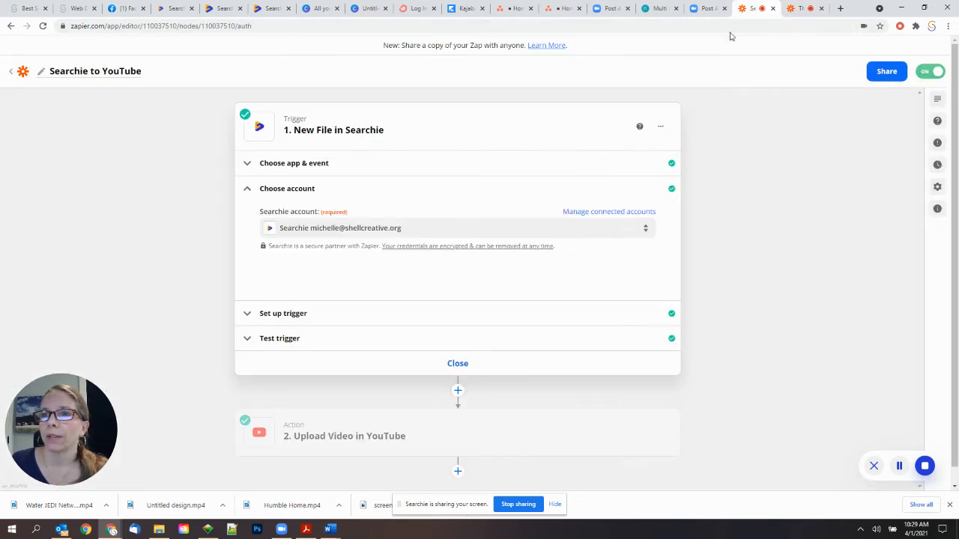
click(340, 314)
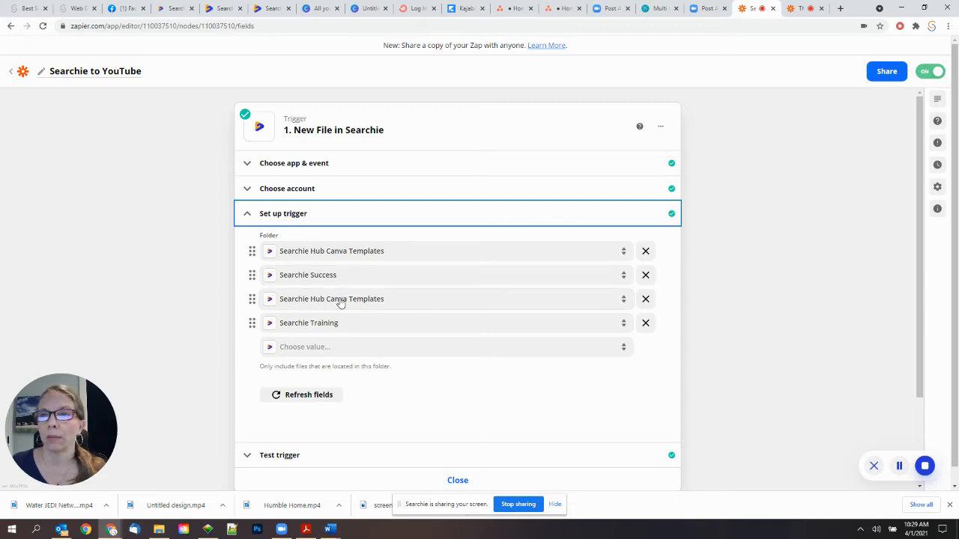
click(293, 346)
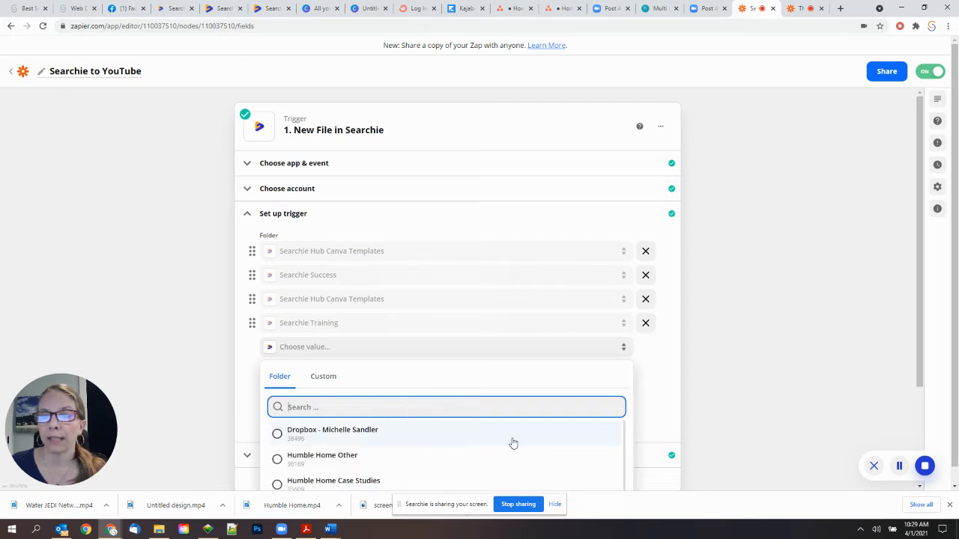
- Add then remove a Dropbox folder, keeping only the four Searchie folders, and continue to testing
click(327, 433)
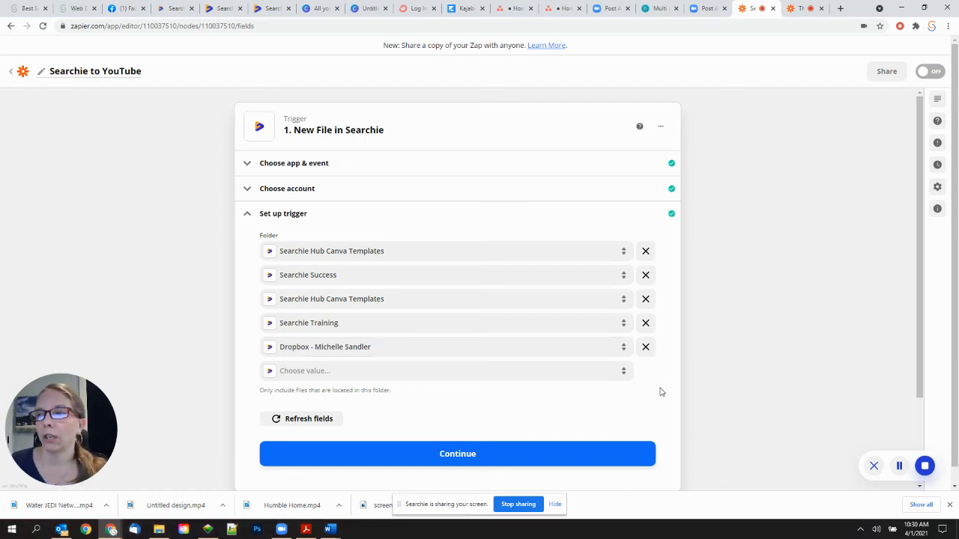
click(642, 344)
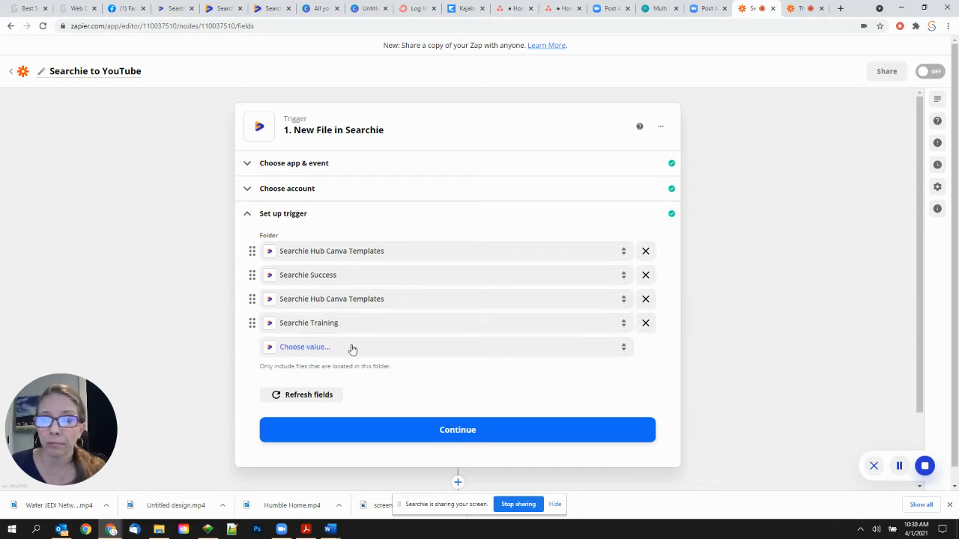
click(293, 355)
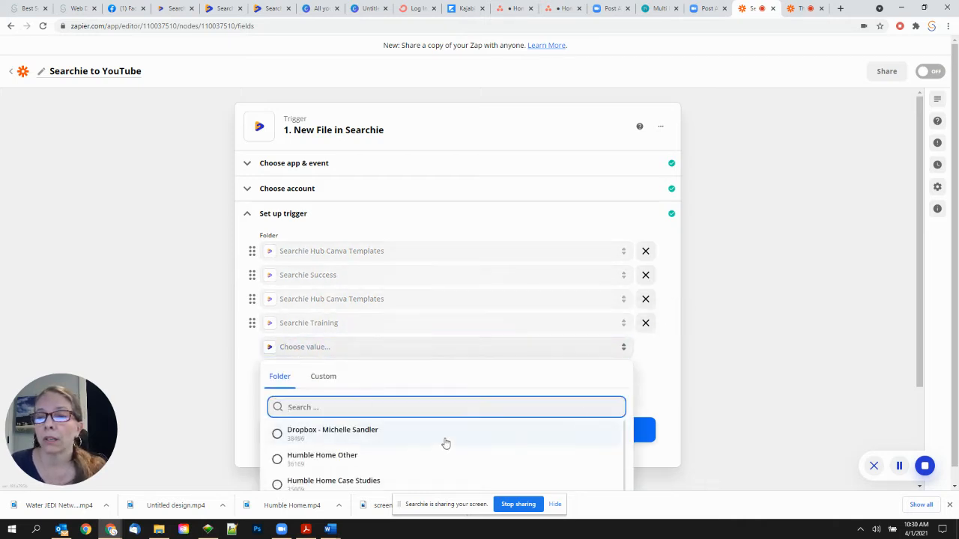
scroll(756, 359, down, 2)
scroll(380, 368, down, 5)
scroll(380, 370, down, 5)
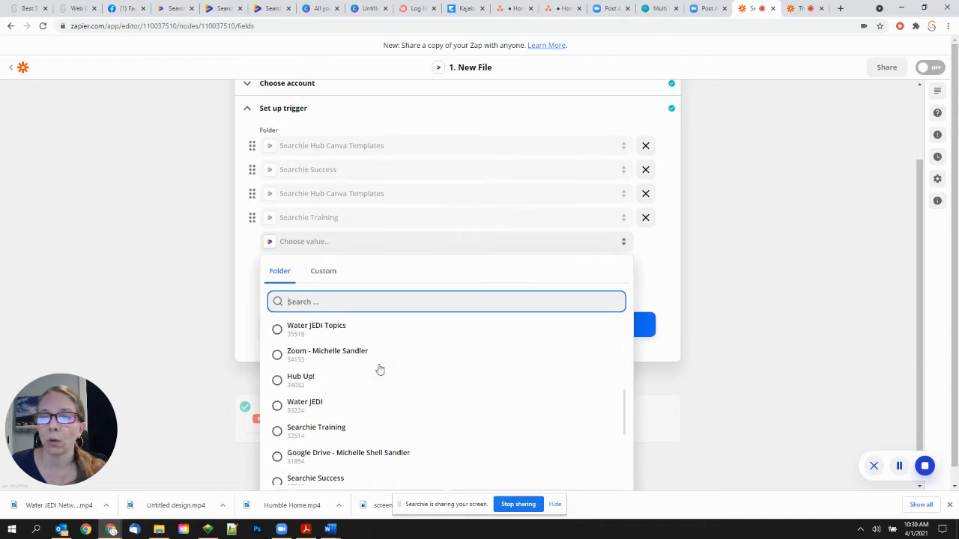
scroll(380, 369, down, 1)
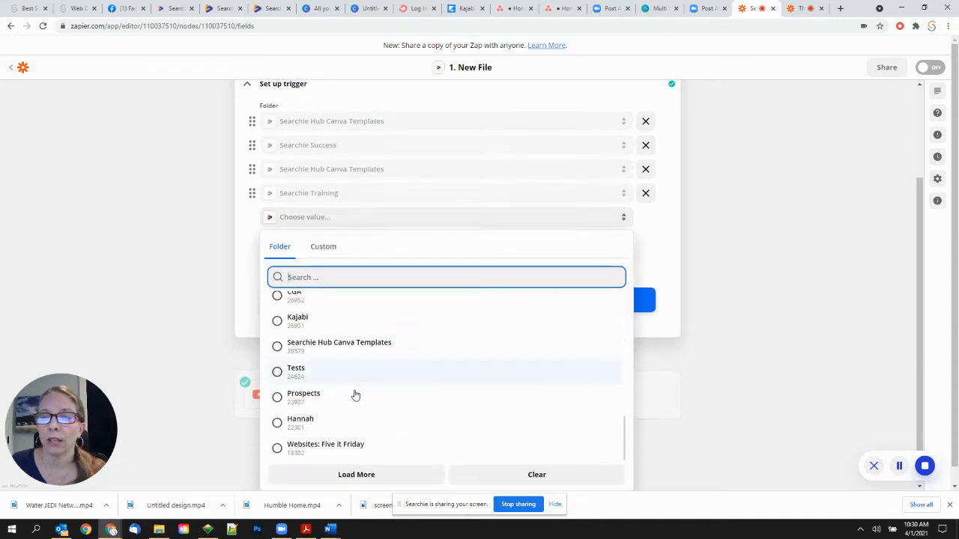
scroll(353, 394, up, 3)
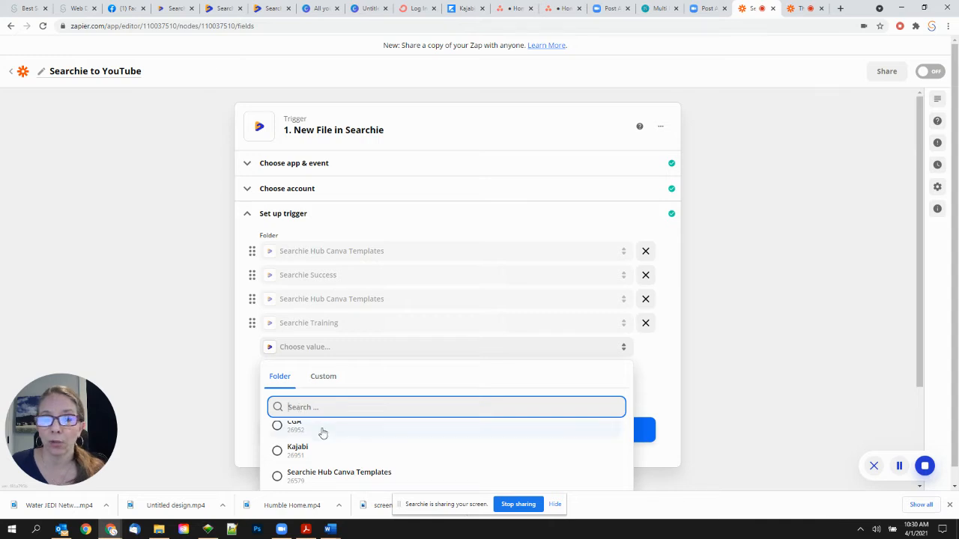
click(669, 381)
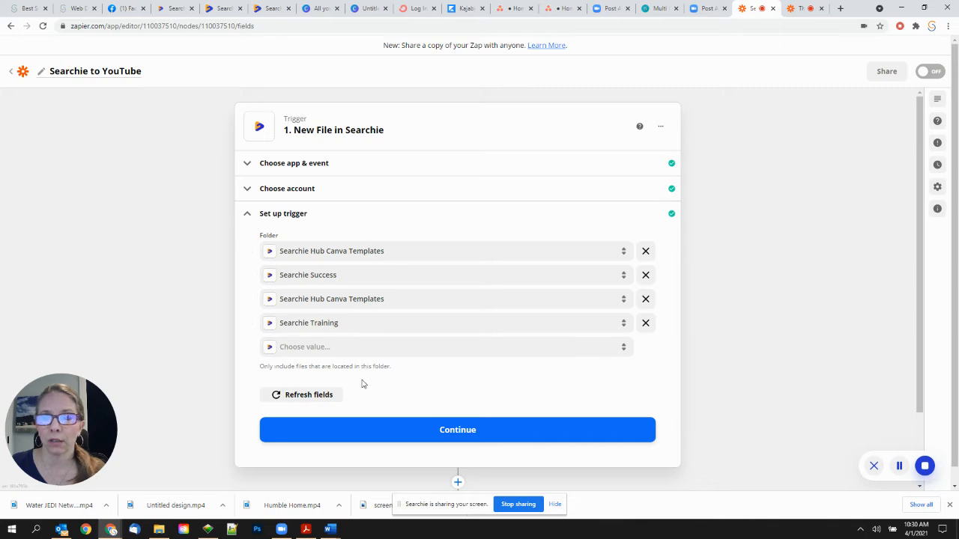
scroll(363, 384, down, 1)
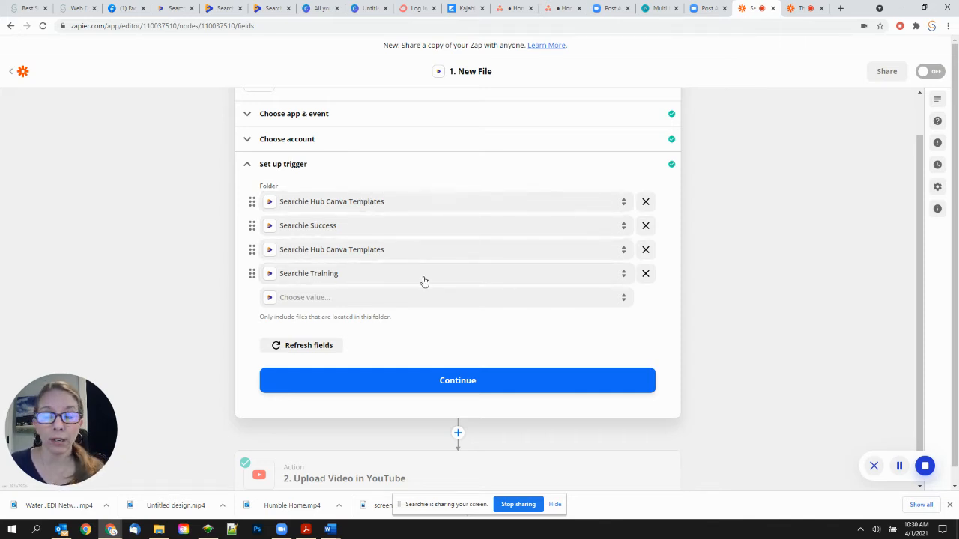
click(435, 382)
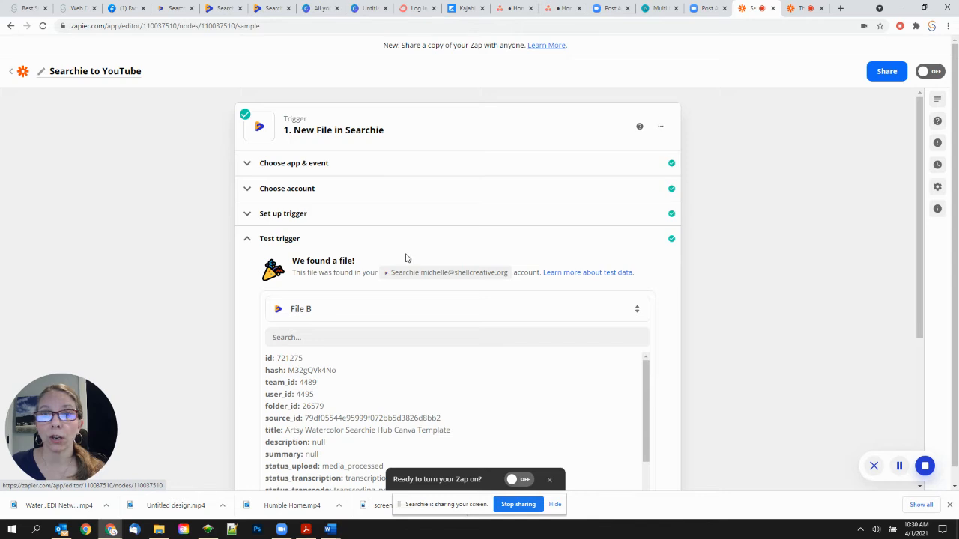
- Review and accept the File B sample data, then expand the '1. New File in Searchie' card
scroll(404, 261, down, 3)
scroll(403, 262, up, 2)
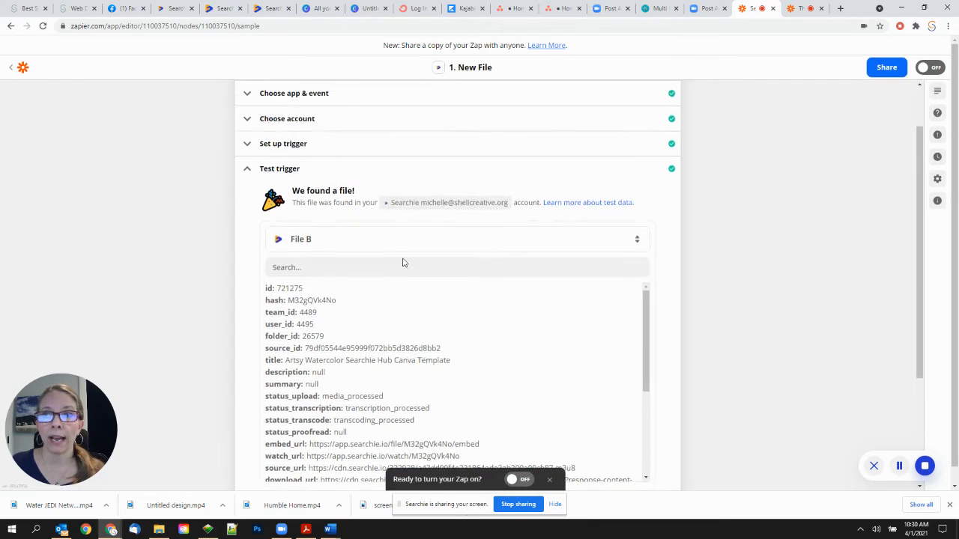
scroll(403, 262, up, 1)
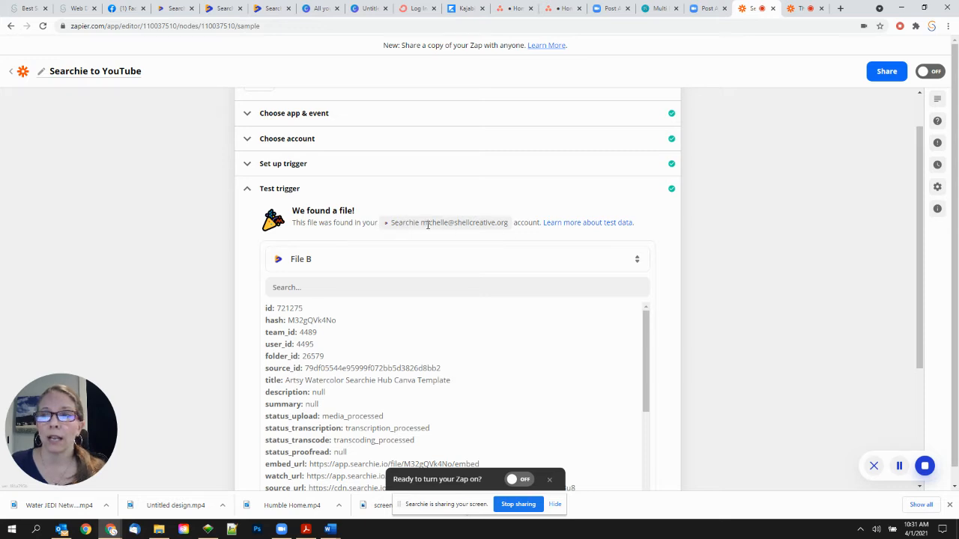
scroll(465, 231, down, 1)
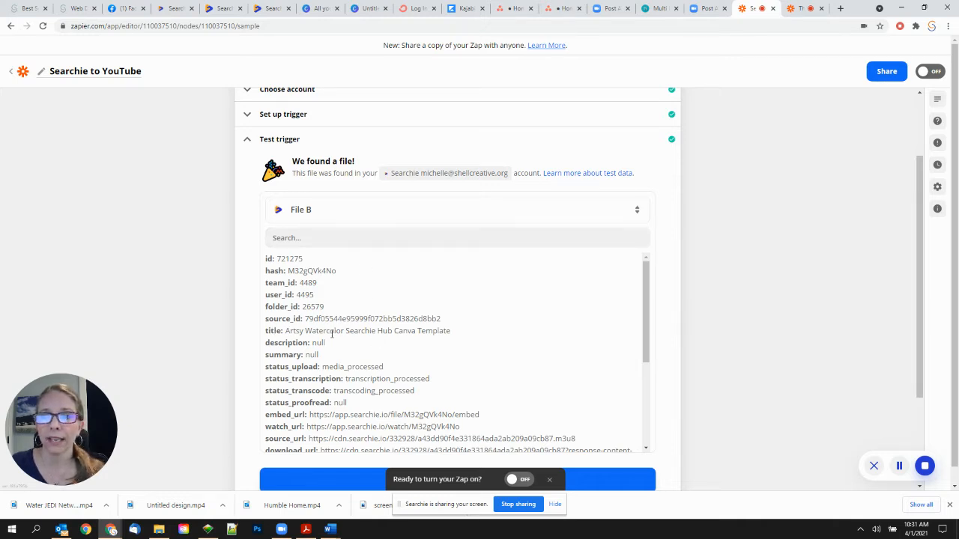
scroll(415, 330, down, 3)
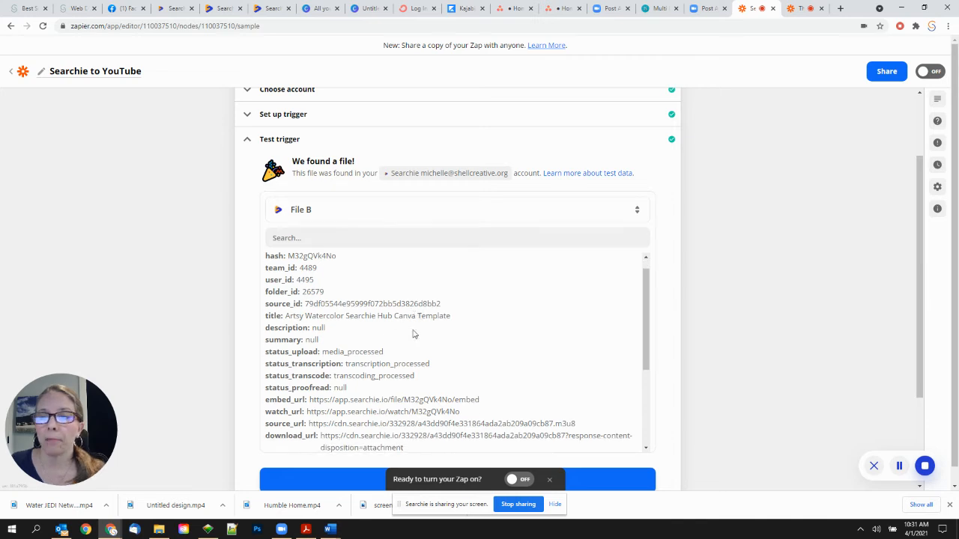
scroll(411, 331, down, 2)
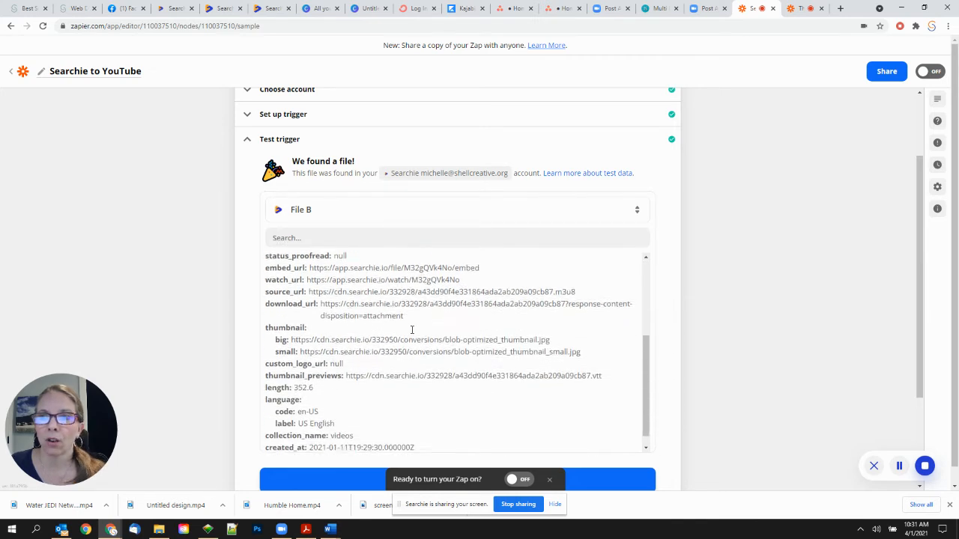
scroll(409, 331, down, 1)
scroll(374, 299, up, 3)
scroll(375, 297, up, 2)
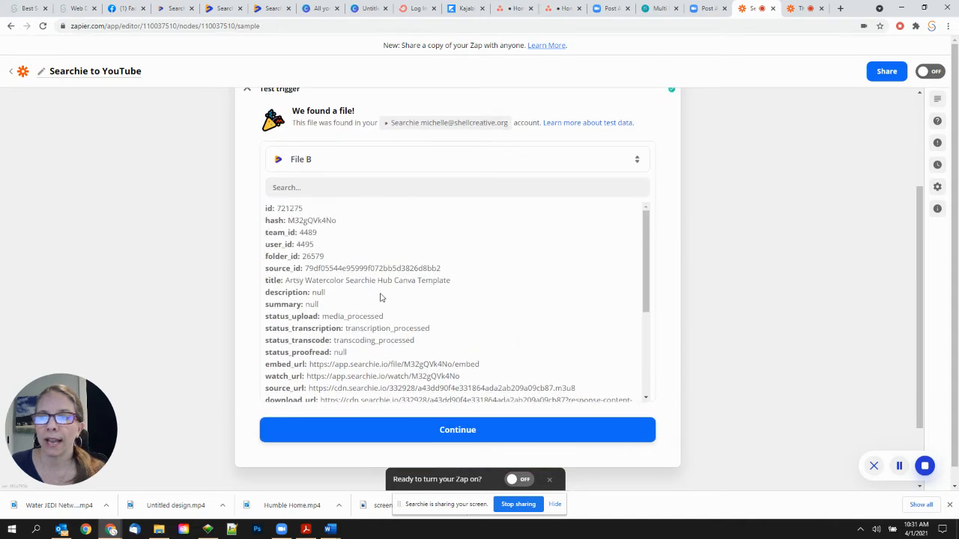
scroll(537, 300, down, 3)
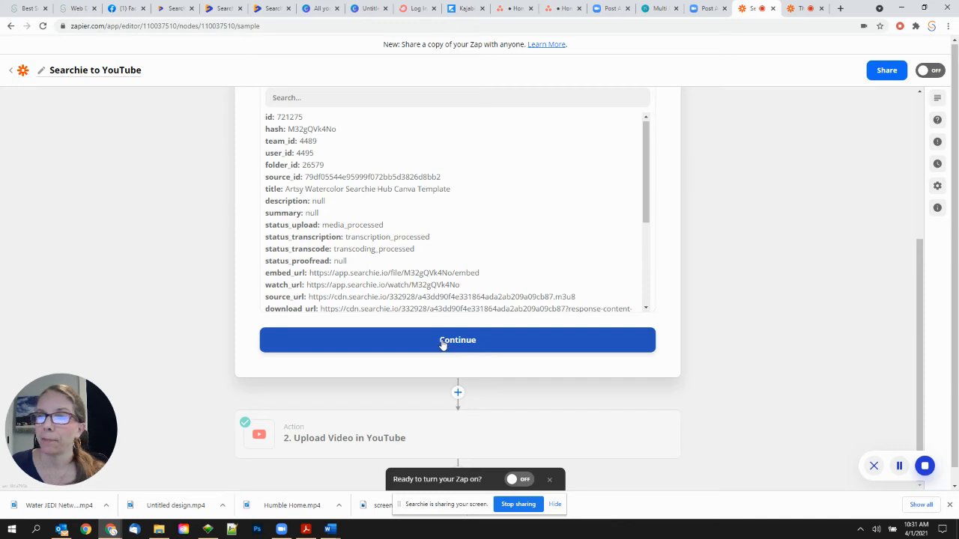
click(443, 342)
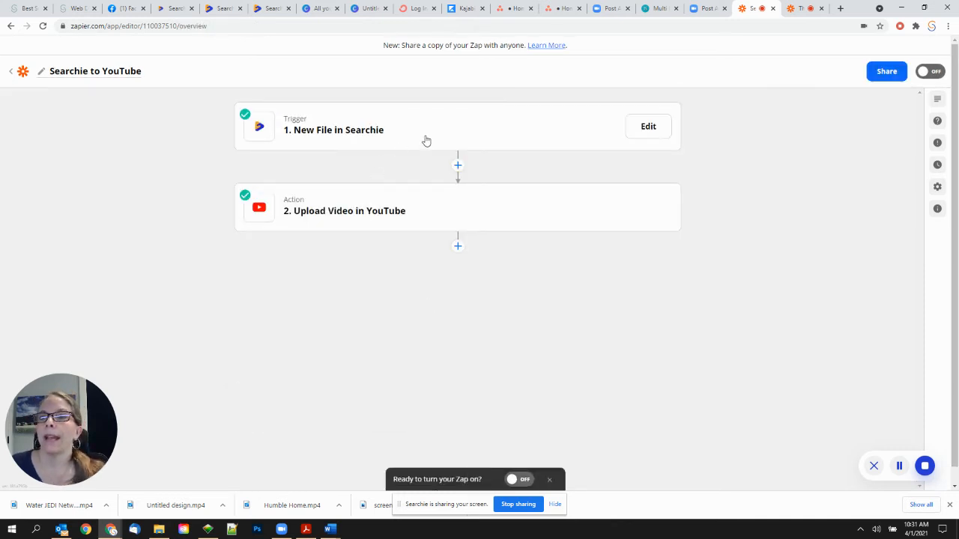
click(394, 137)
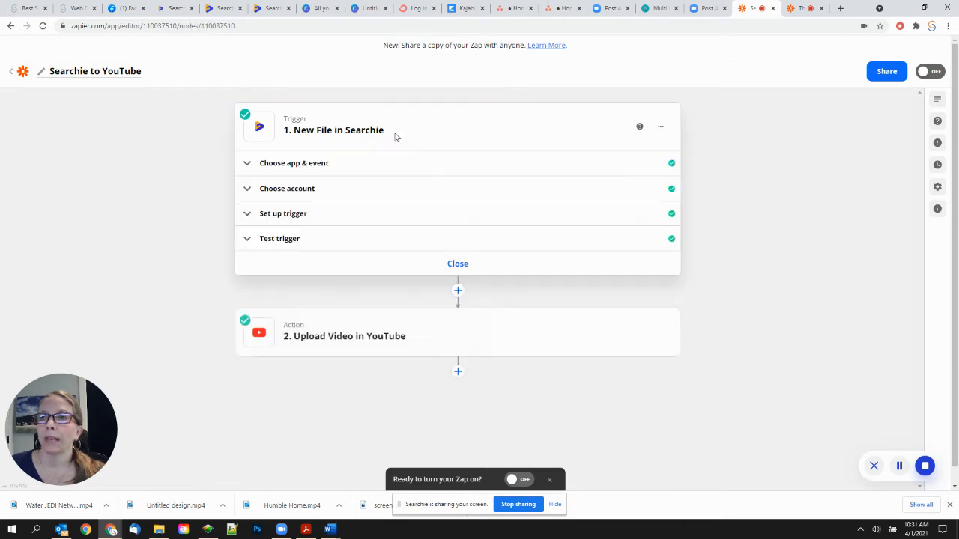
- Review the File B test record (Artsy Watercolor Searchie Hub Canva Template, length 352.6) and accept it
click(442, 241)
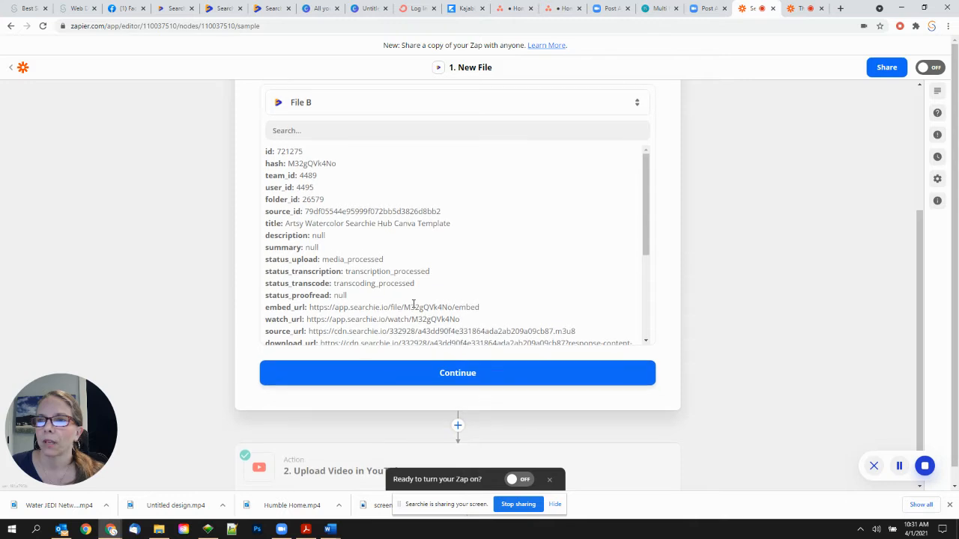
scroll(418, 308, up, 2)
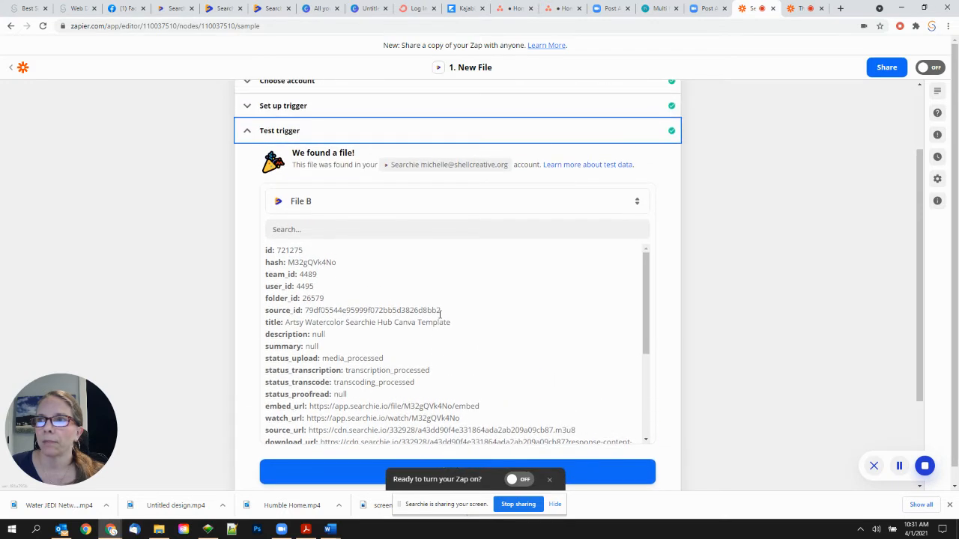
click(583, 165)
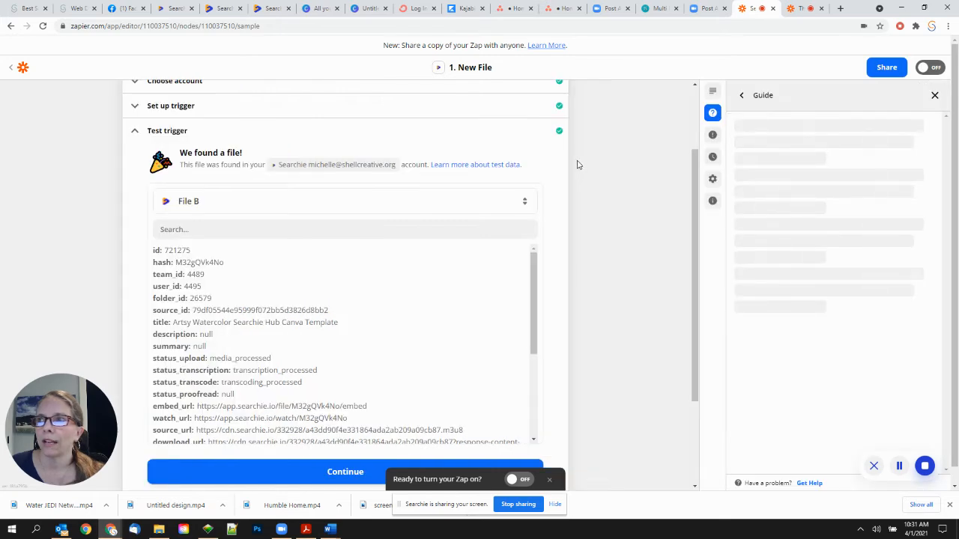
click(935, 95)
scroll(377, 246, down, 3)
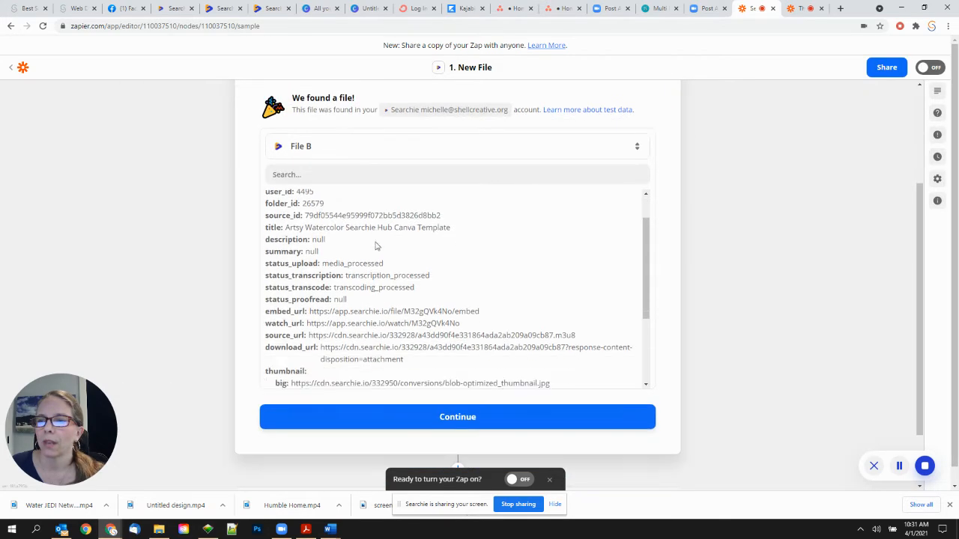
scroll(376, 246, down, 3)
scroll(403, 362, down, 2)
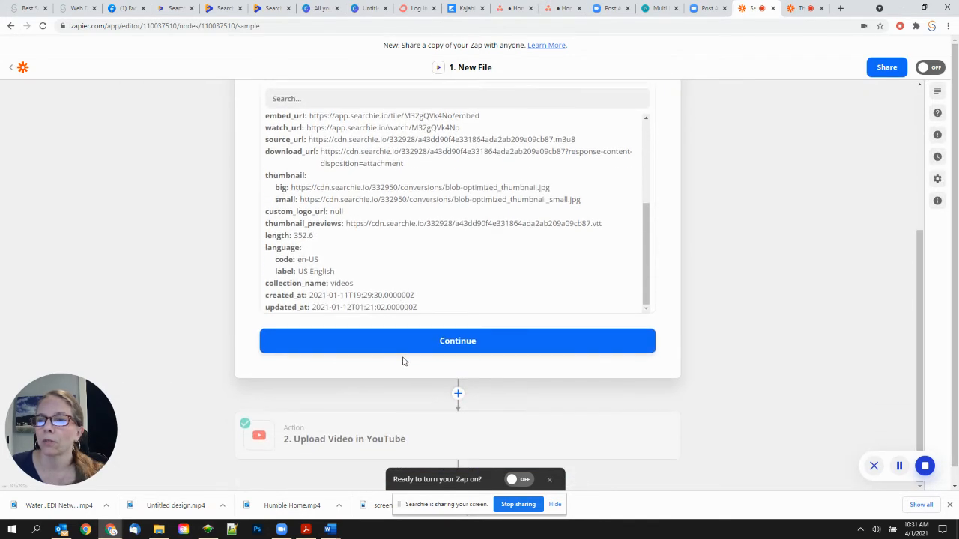
scroll(421, 221, up, 4)
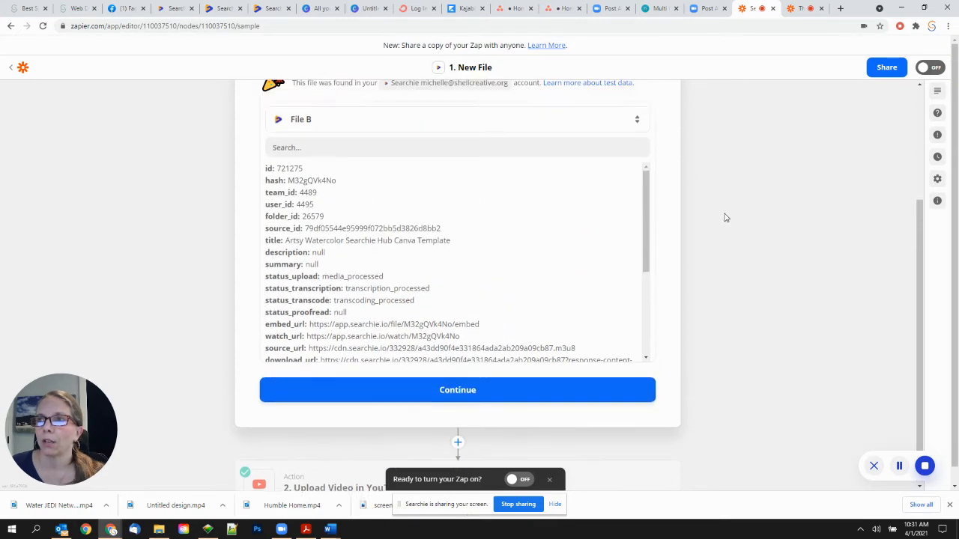
scroll(725, 218, up, 2)
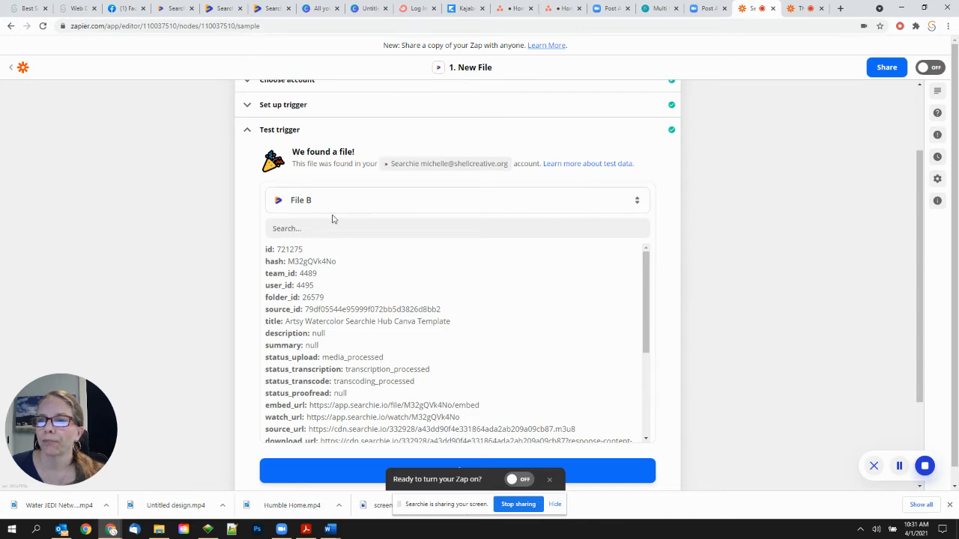
scroll(332, 216, down, 2)
click(425, 341)
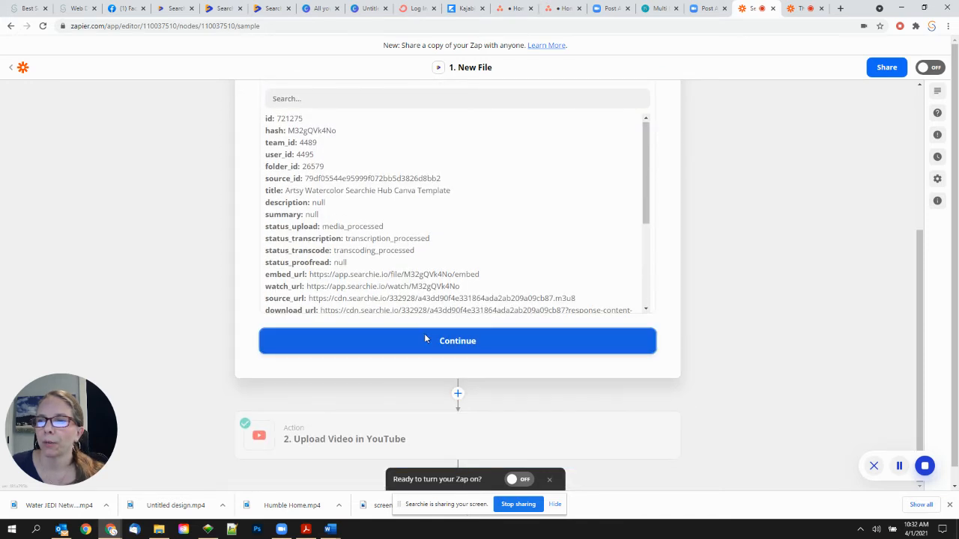
- Cancel an extra 'yout' step and open the '2. Upload Video in YouTube' action
mouse_move(450, 208)
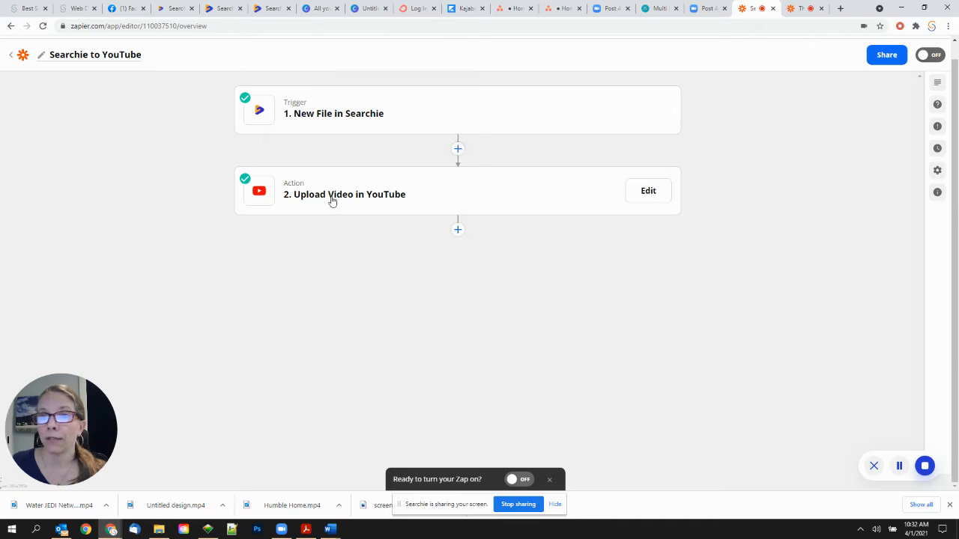
click(458, 149)
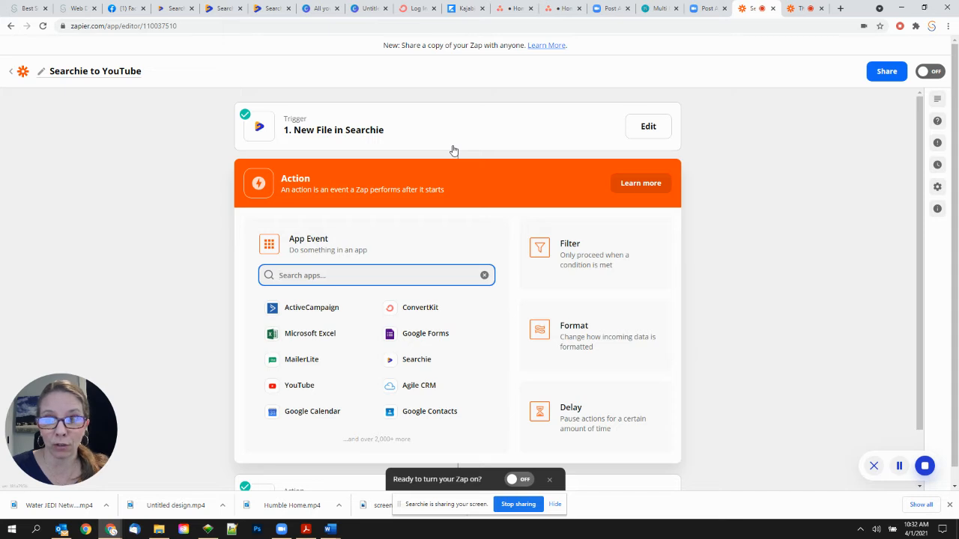
text(yout)
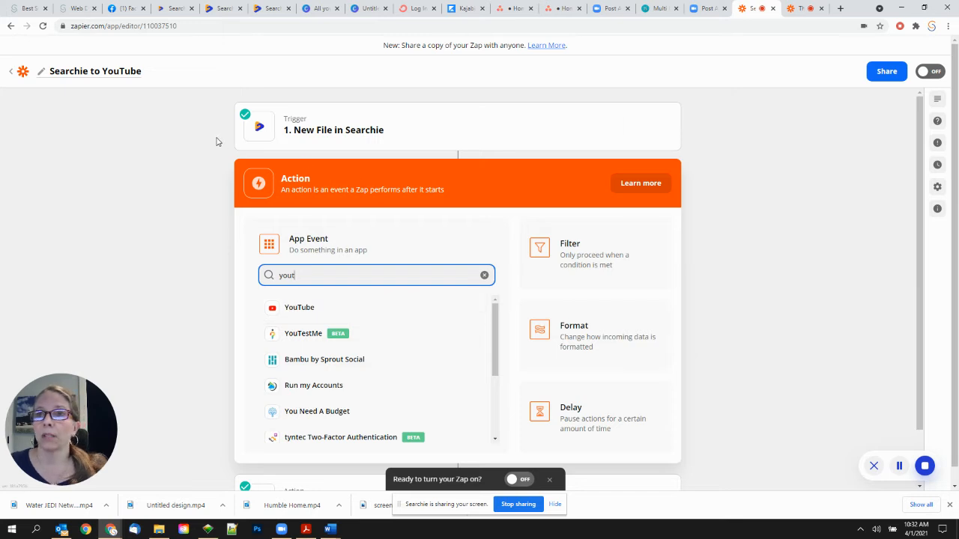
click(212, 186)
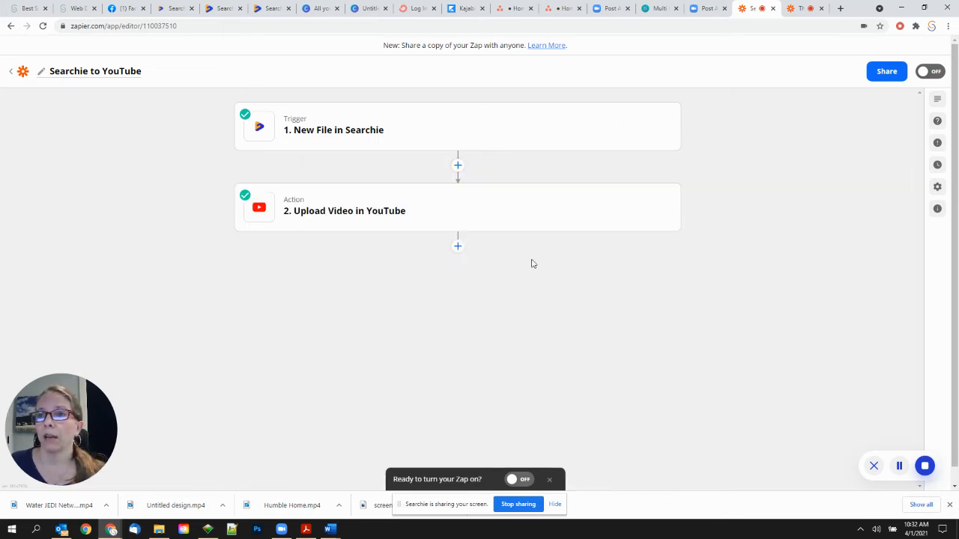
click(342, 210)
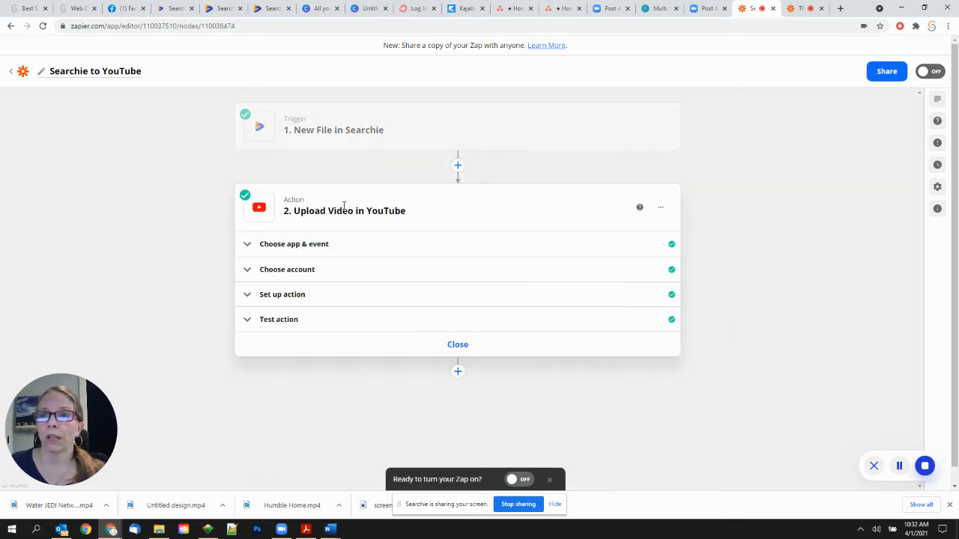
- Reselect Upload Video as the YouTube action event, continue past the account, and expand Set up action
click(326, 244)
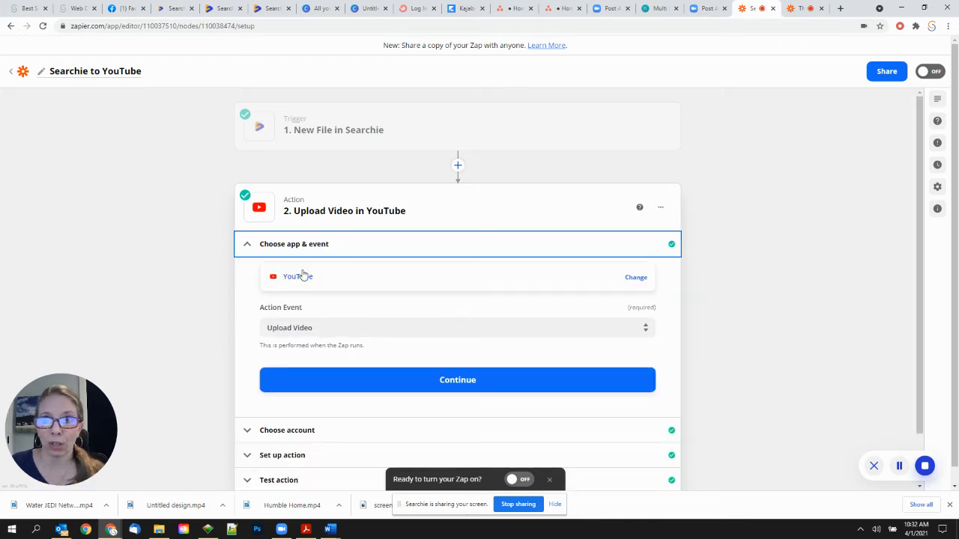
scroll(341, 275, down, 1)
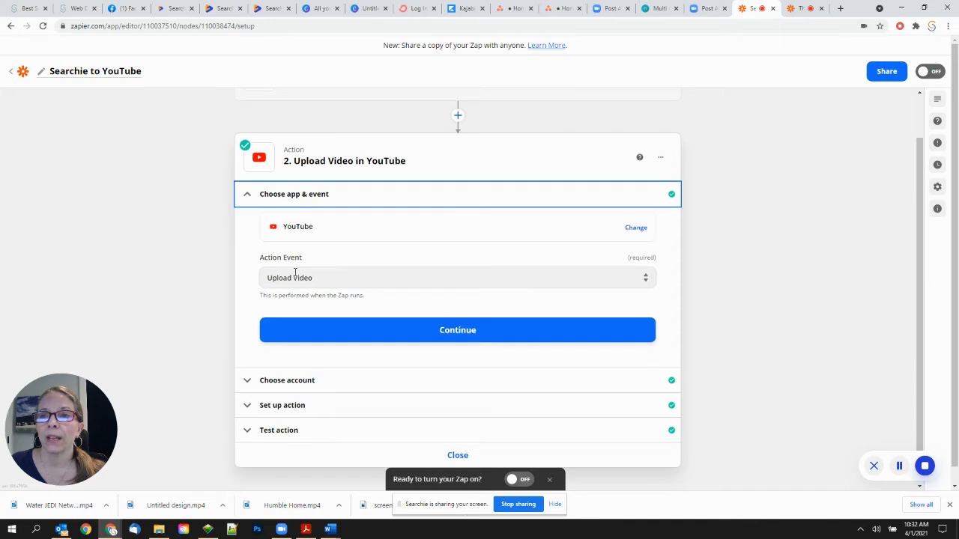
click(344, 276)
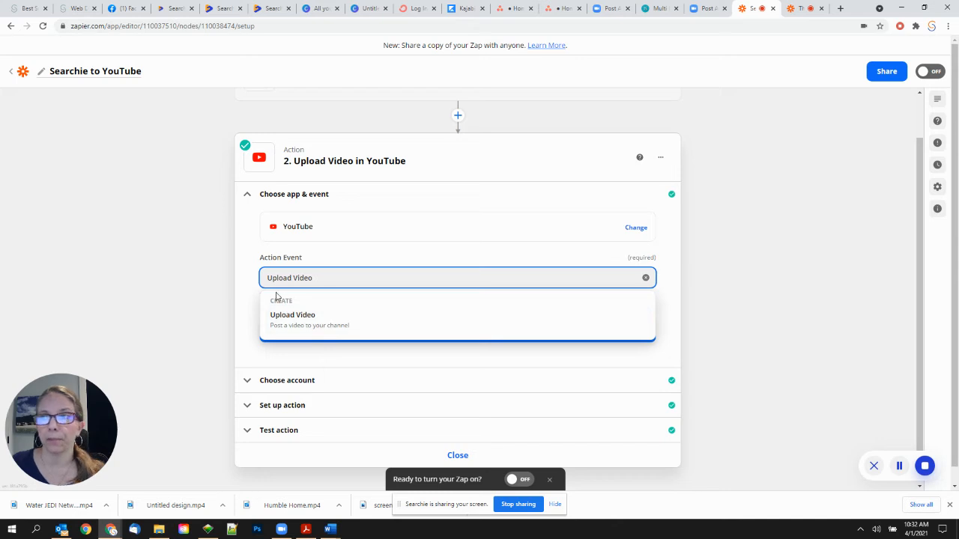
click(250, 299)
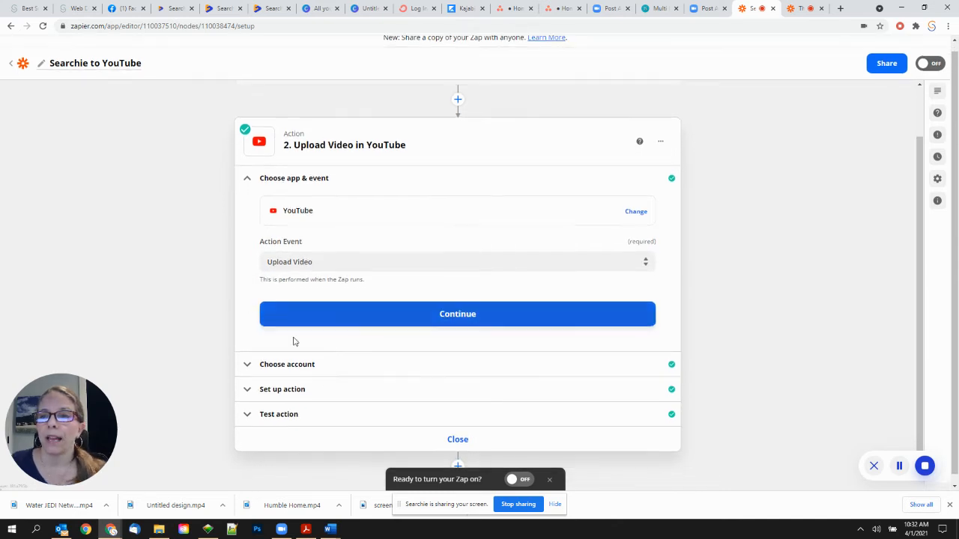
click(317, 360)
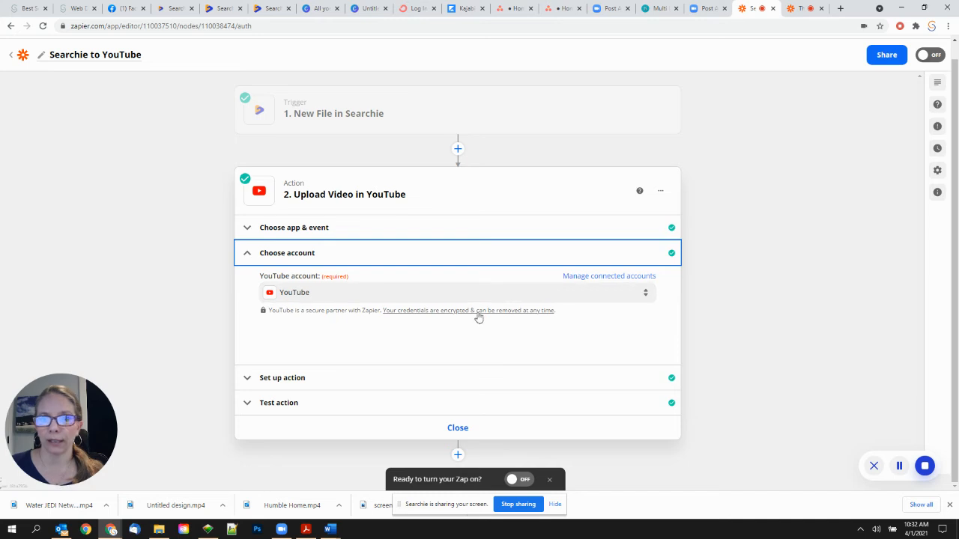
click(247, 254)
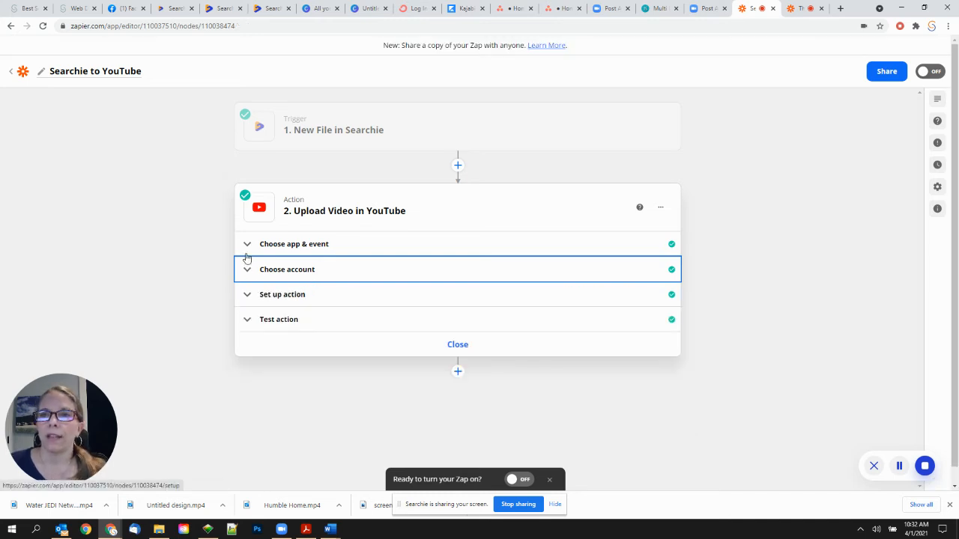
click(345, 296)
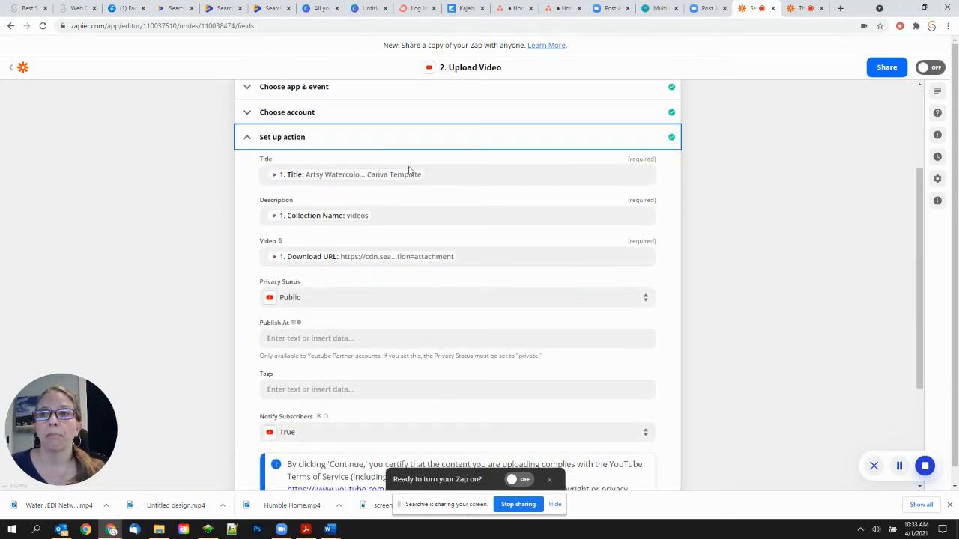
- Browse all Searchie fields in the Title data picker, then close it without changing the mapping
click(457, 175)
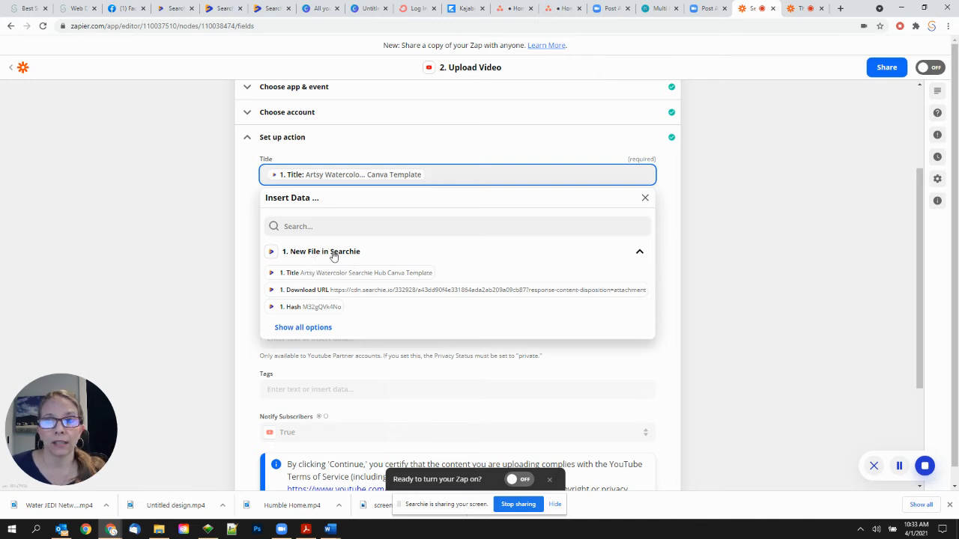
click(313, 327)
scroll(321, 266, down, 3)
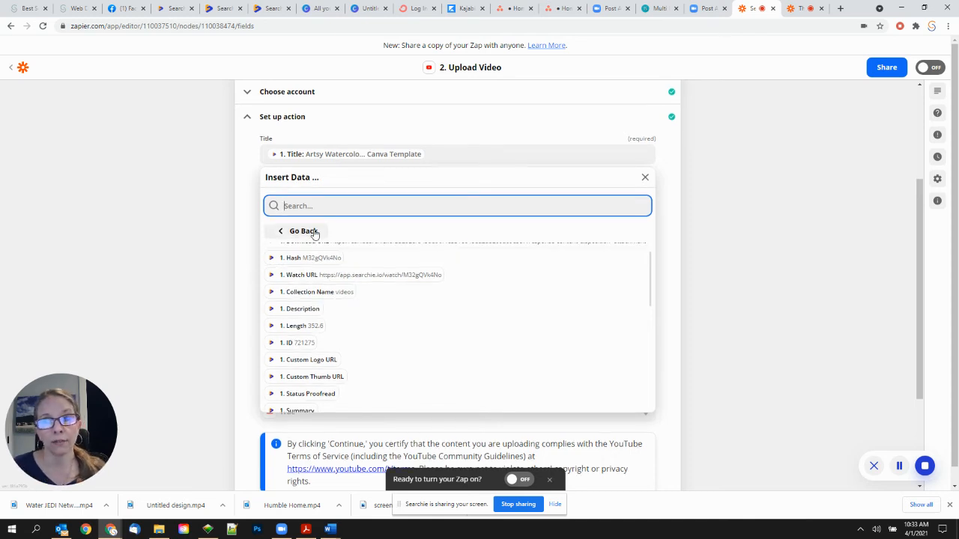
scroll(397, 337, up, 2)
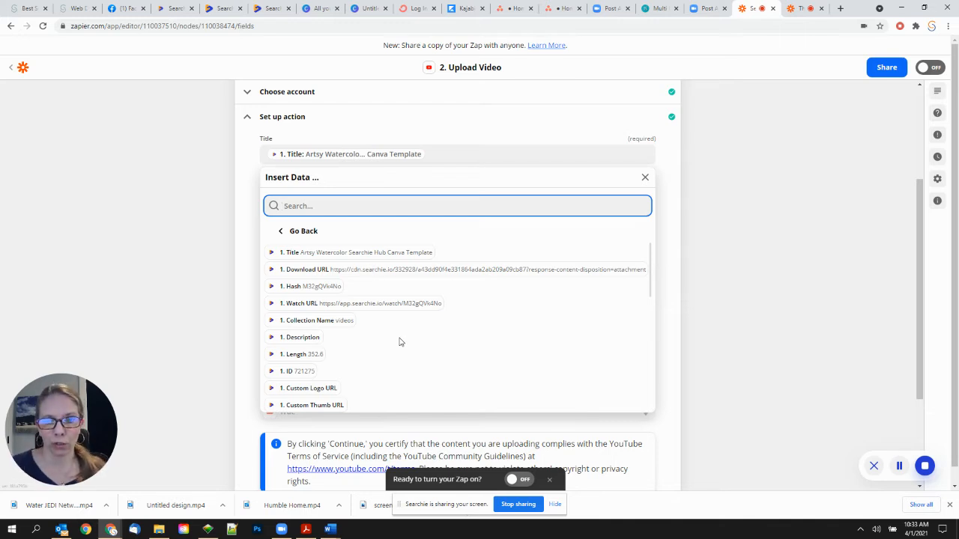
click(261, 147)
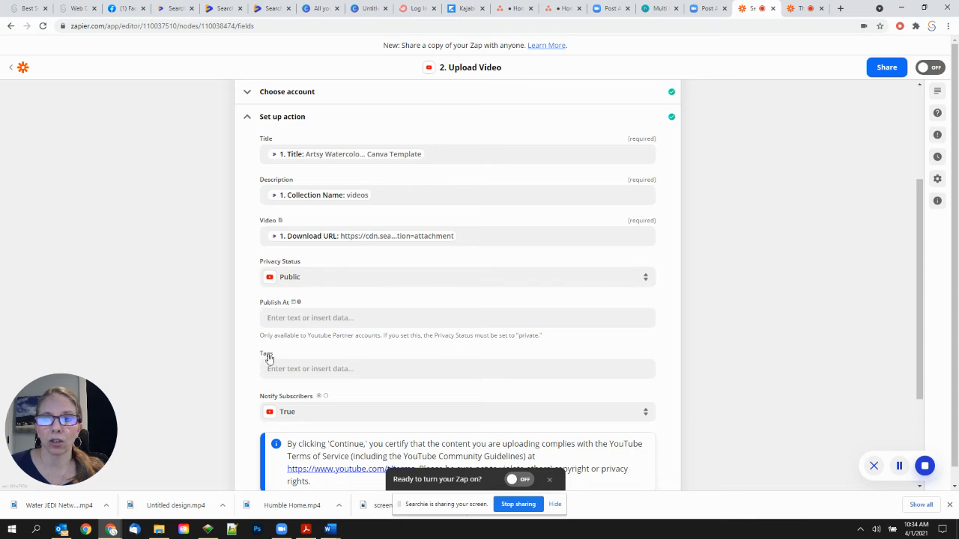
scroll(260, 358, down, 2)
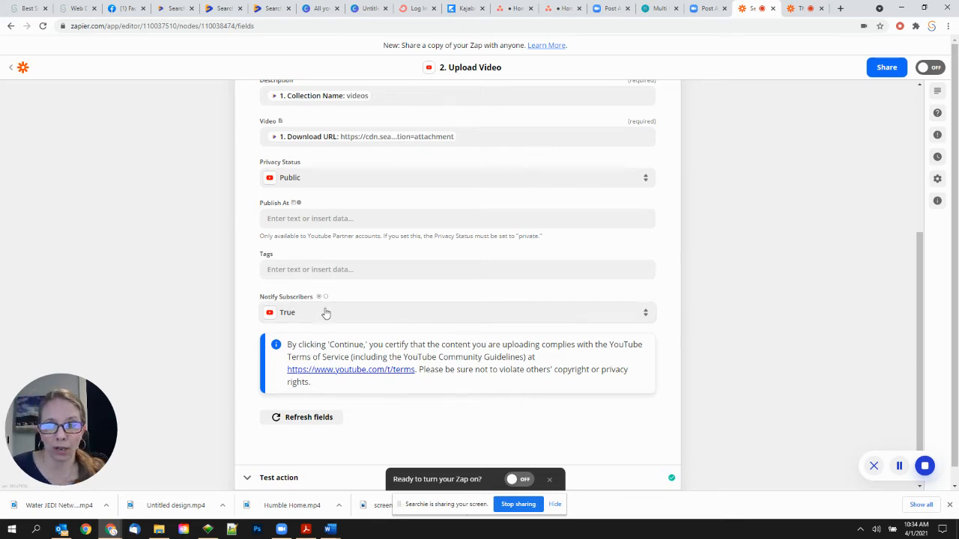
scroll(274, 277, up, 1)
scroll(274, 273, up, 2)
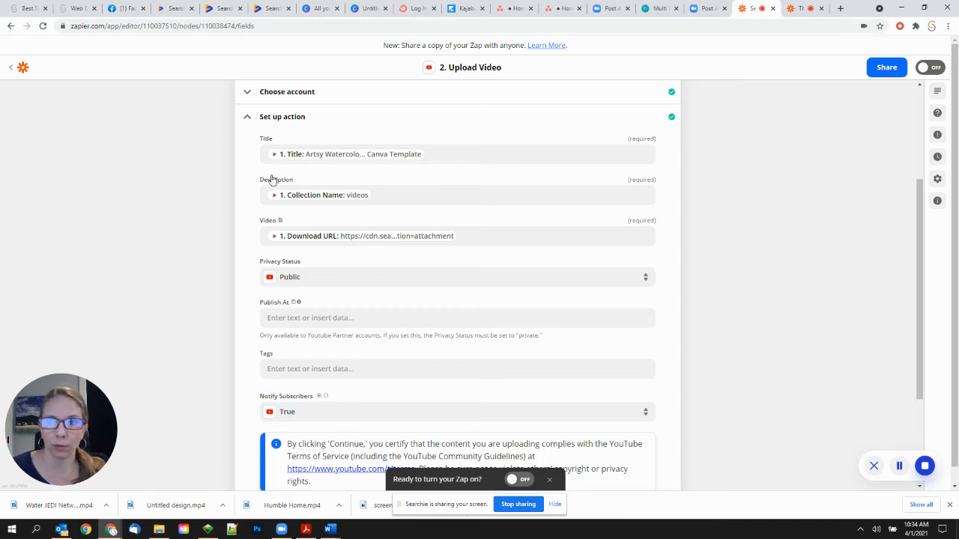
click(442, 154)
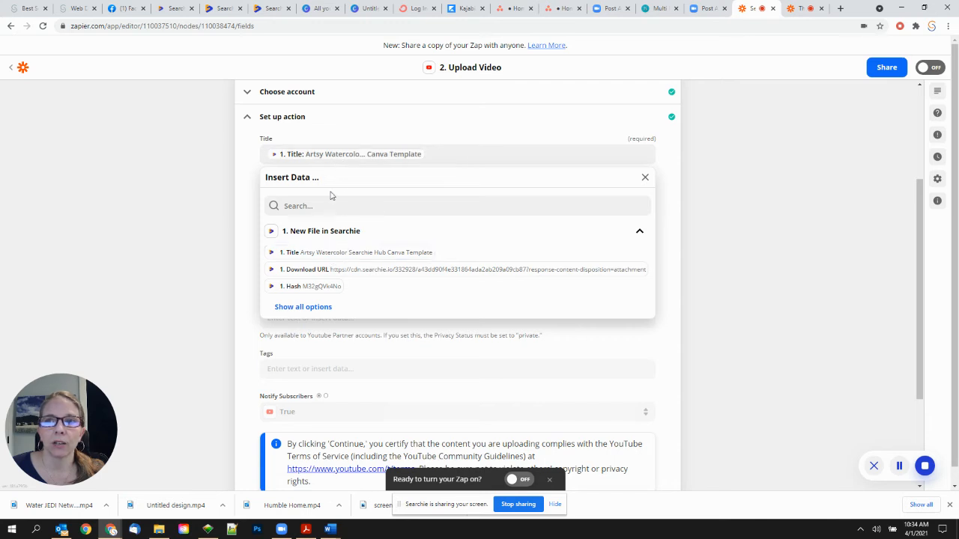
click(252, 178)
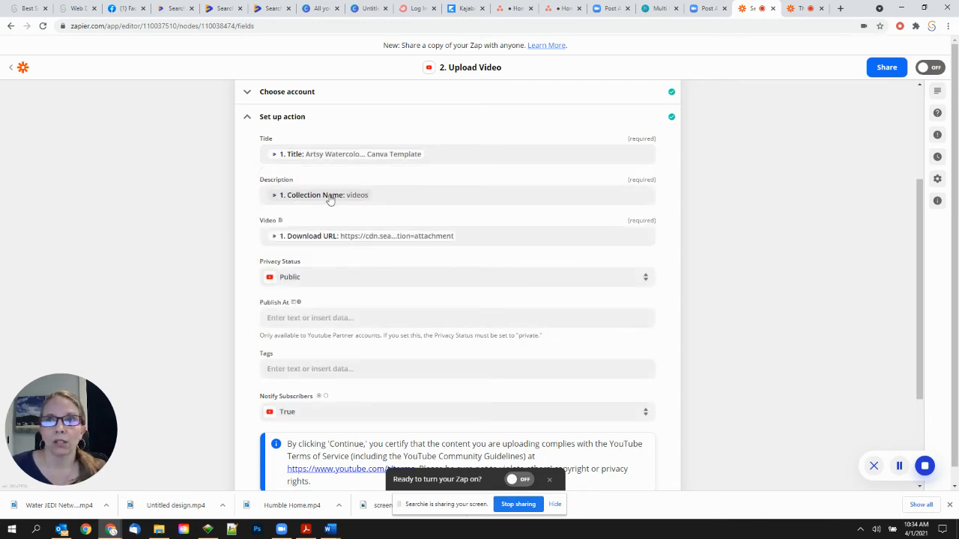
- Open the Water JEDI Network video's details from Searchie's Recent Files list
click(221, 9)
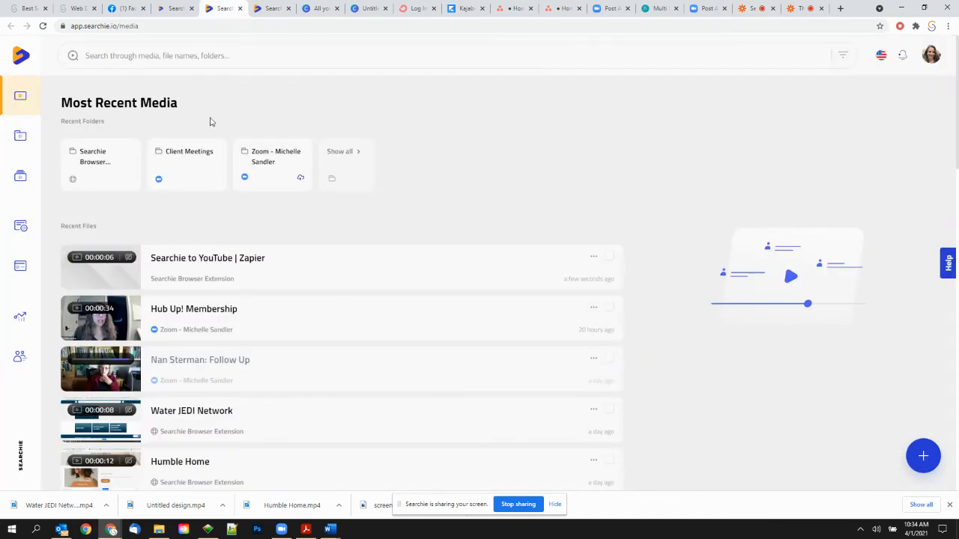
scroll(228, 300, down, 3)
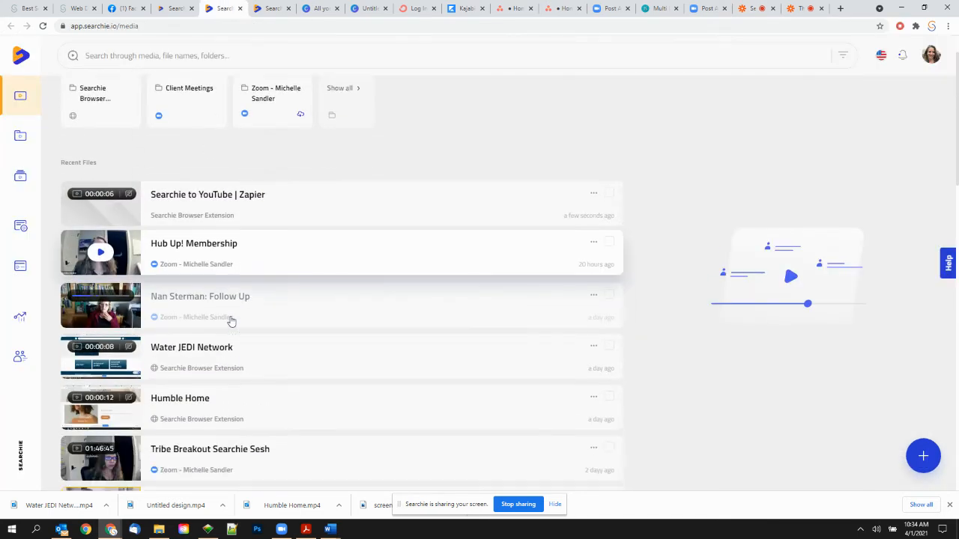
scroll(231, 315, up, 3)
scroll(230, 312, down, 3)
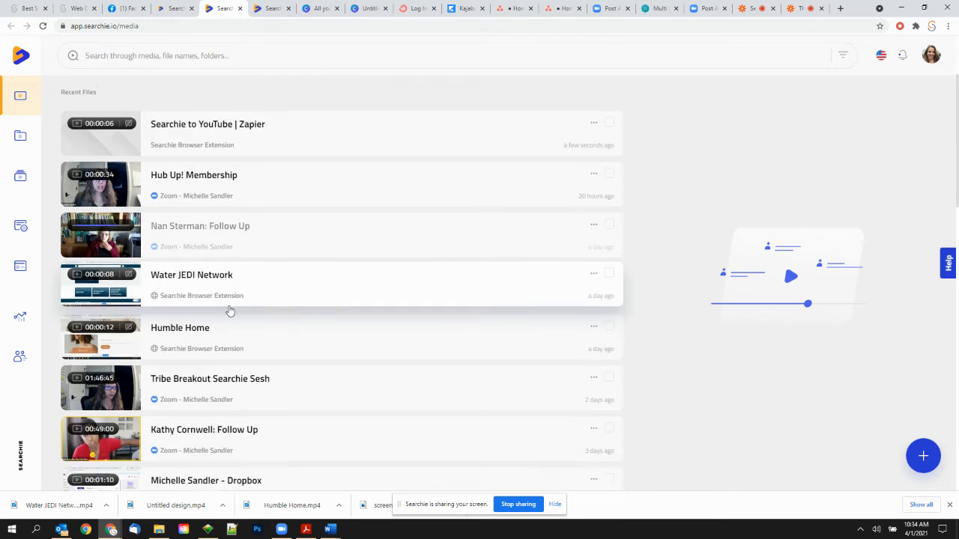
click(260, 266)
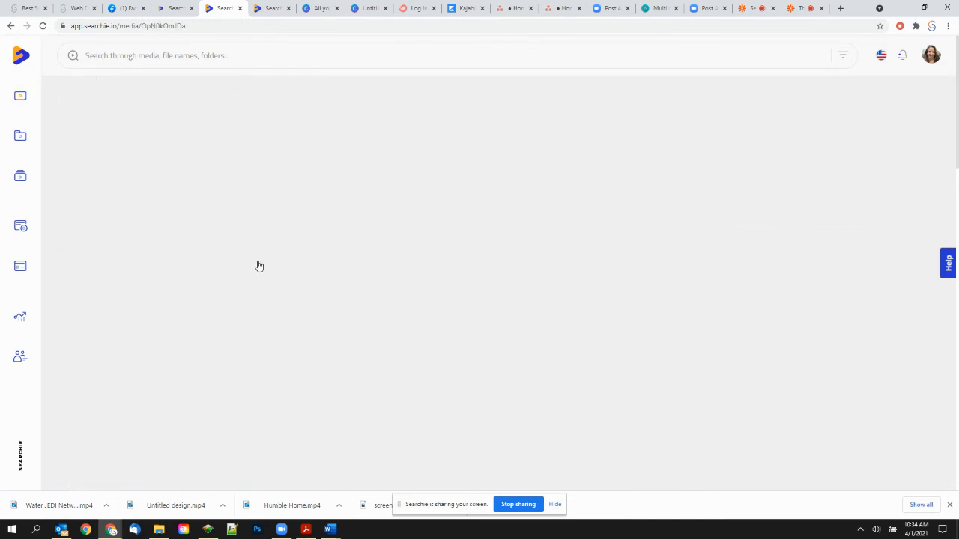
click(135, 163)
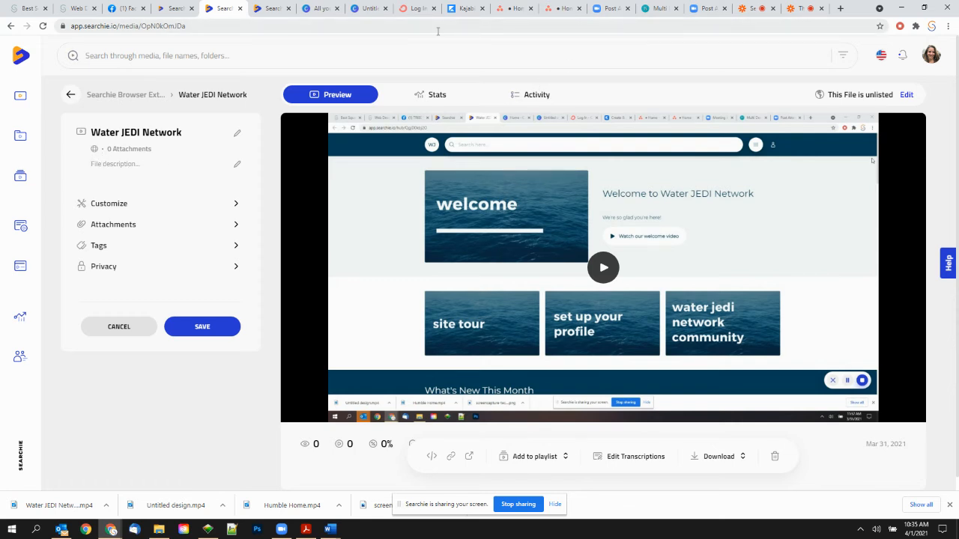
click(841, 8)
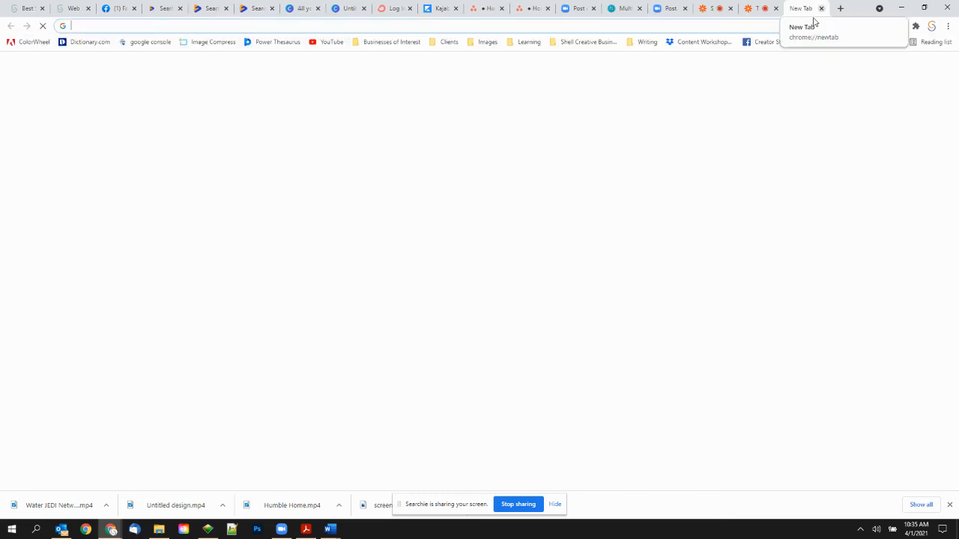
- Play the channel's Seduced by Searchie playlists video on YouTube, then pause it
click(328, 41)
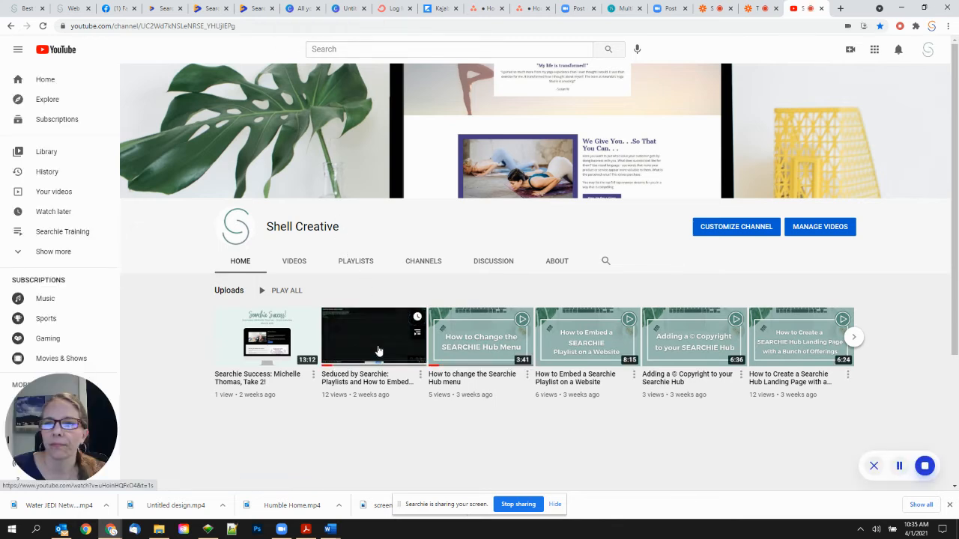
click(367, 382)
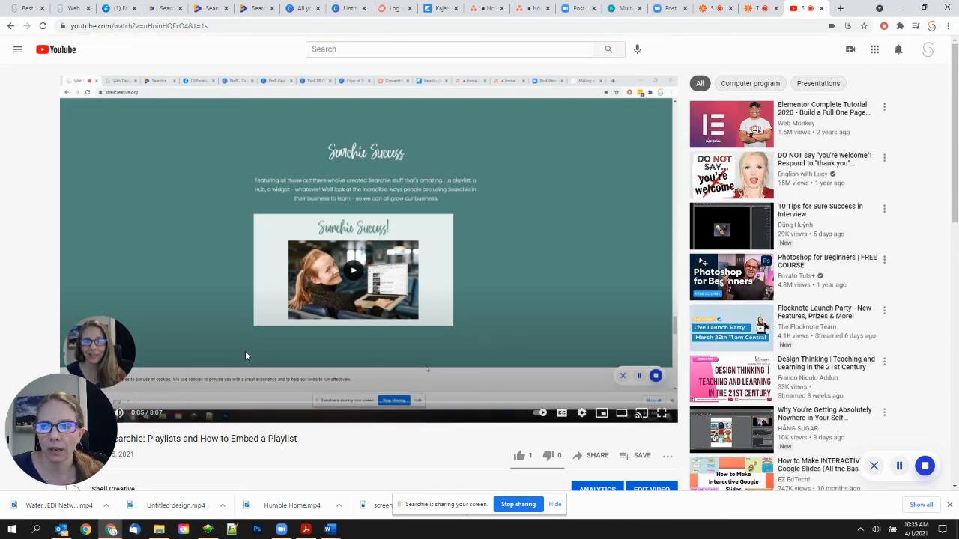
scroll(245, 351, down, 3)
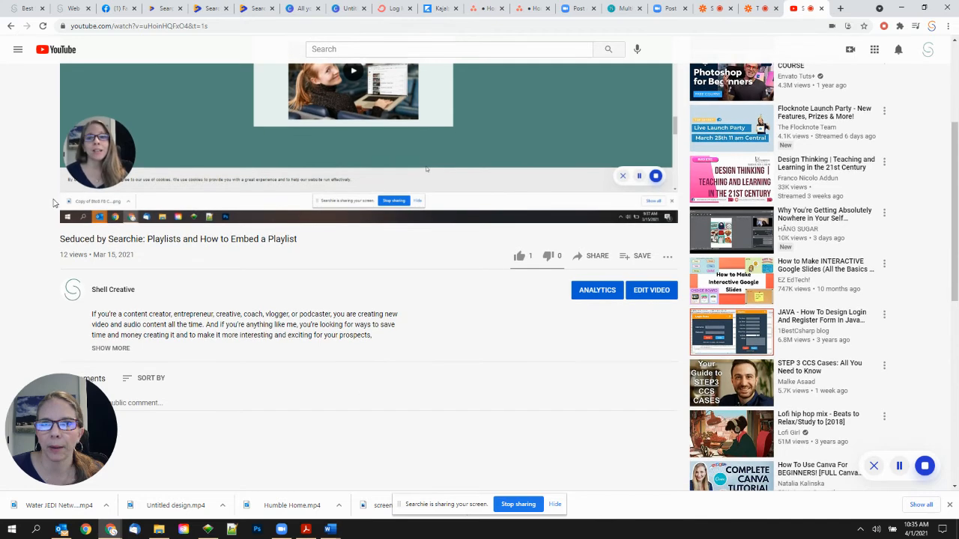
click(78, 214)
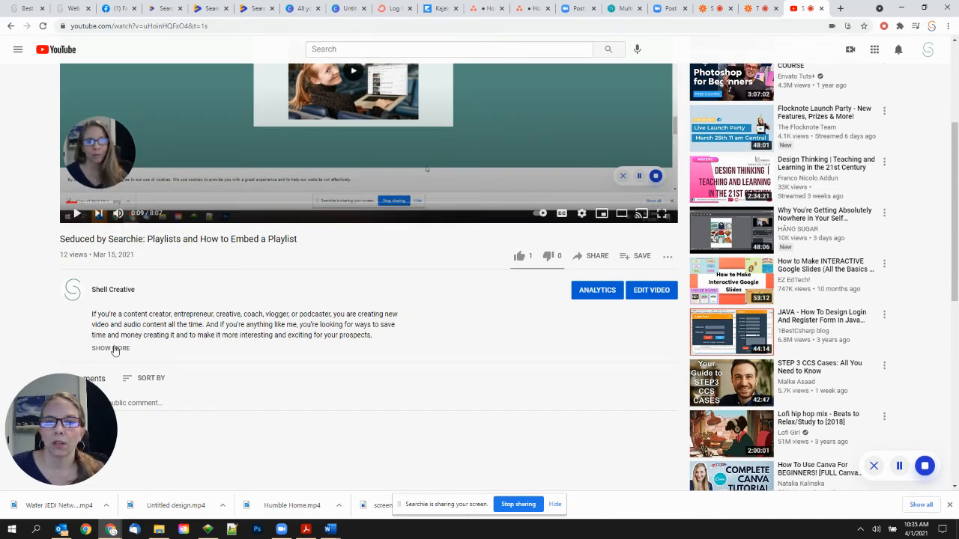
- Expand the video's full description, then return to the Zapier editor
click(114, 349)
scroll(244, 398, down, 3)
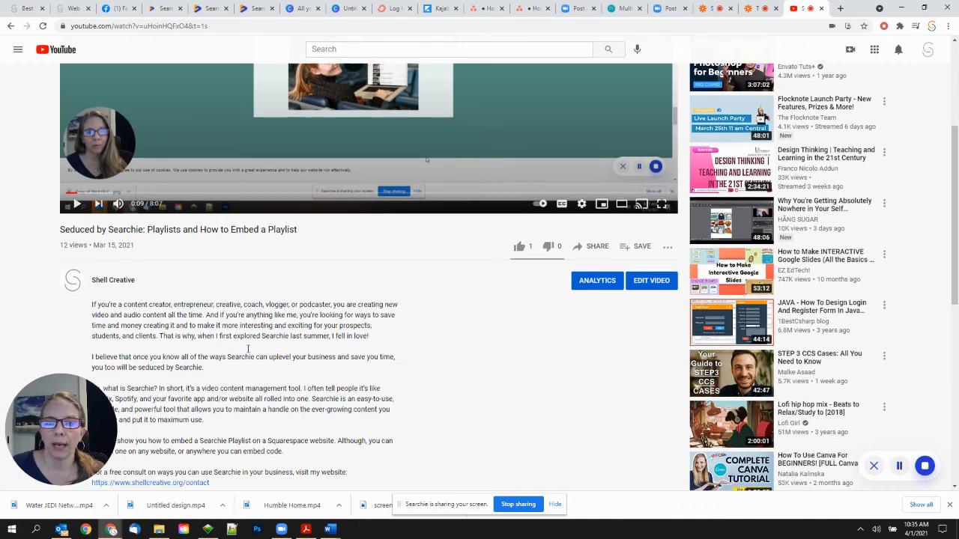
scroll(273, 290, up, 3)
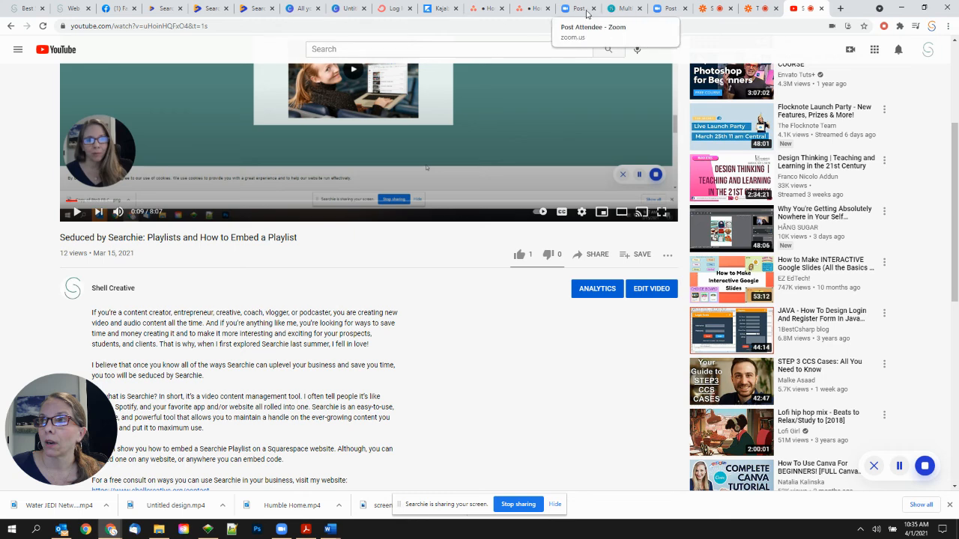
click(706, 11)
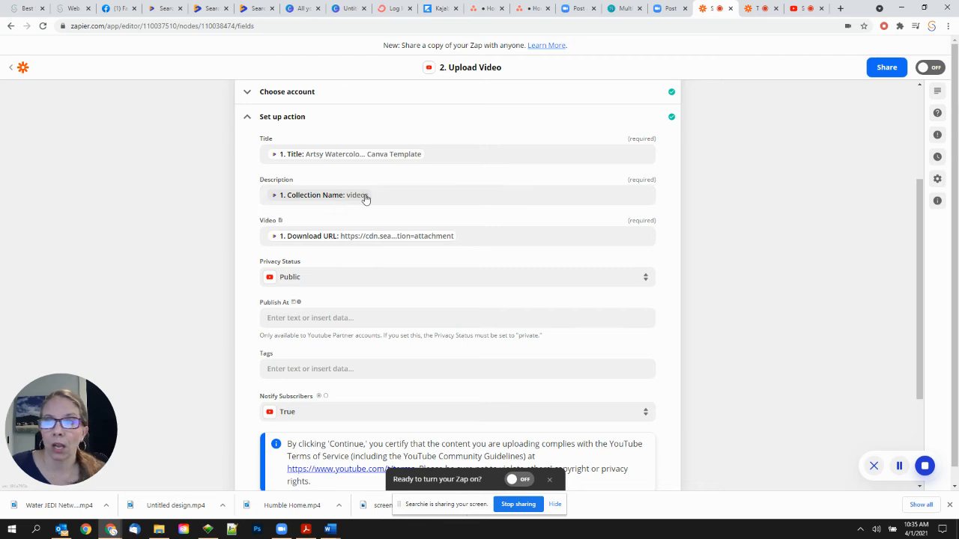
click(400, 195)
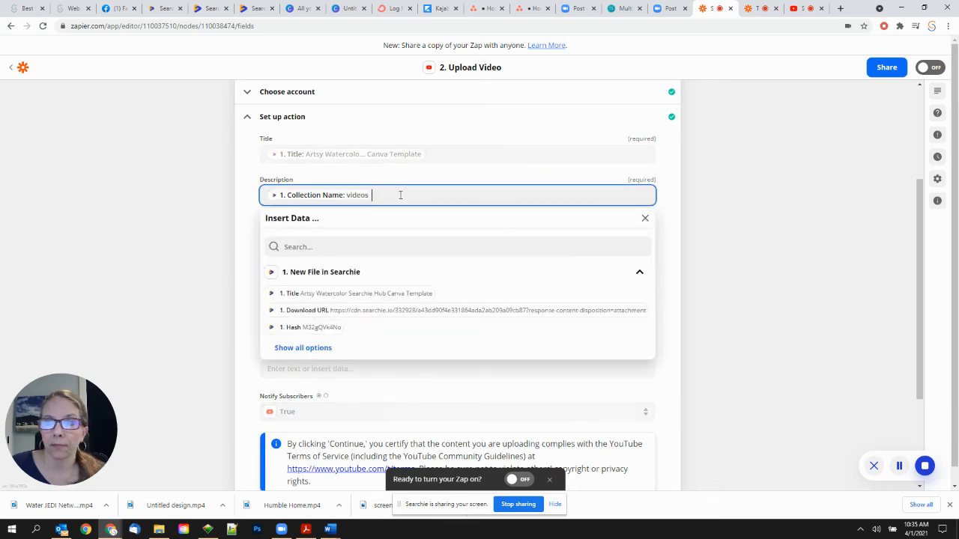
click(296, 349)
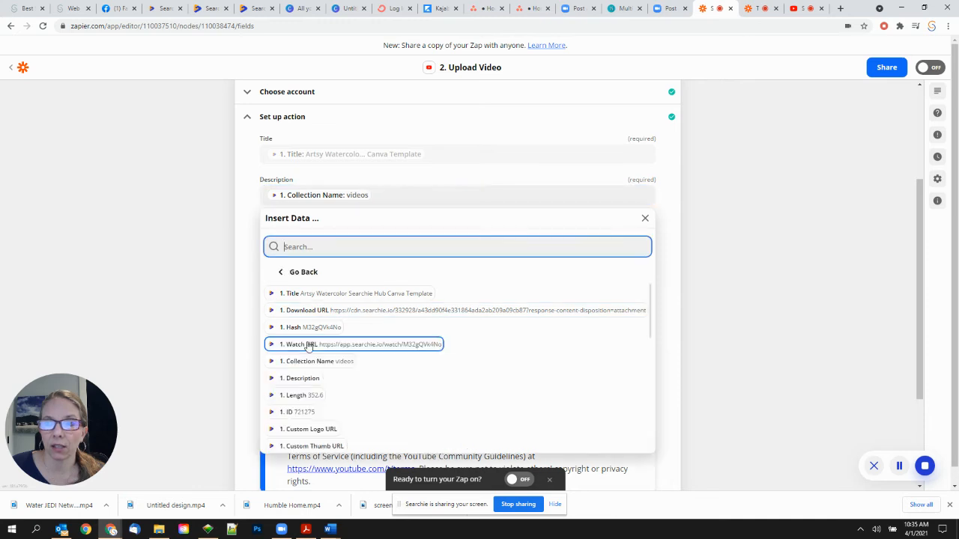
scroll(355, 322, down, 2)
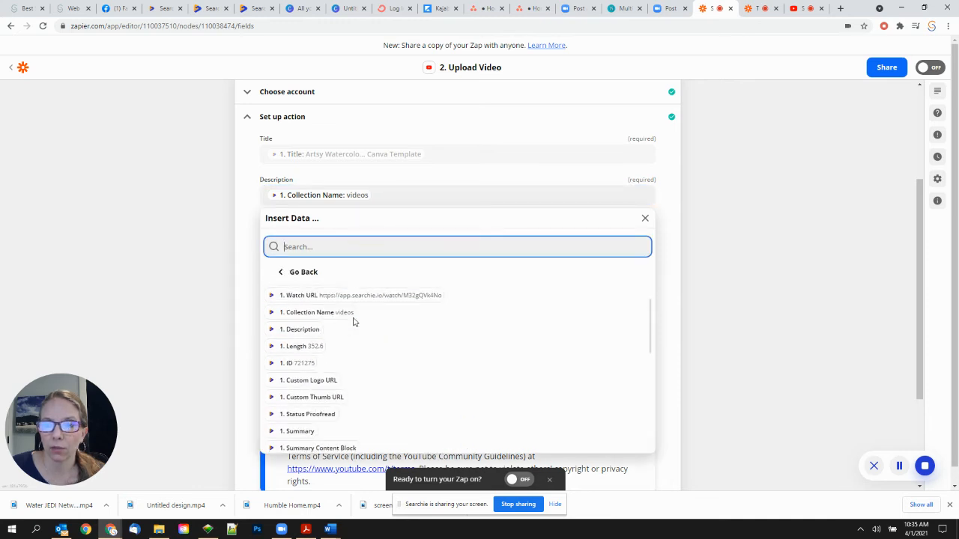
scroll(332, 322, down, 2)
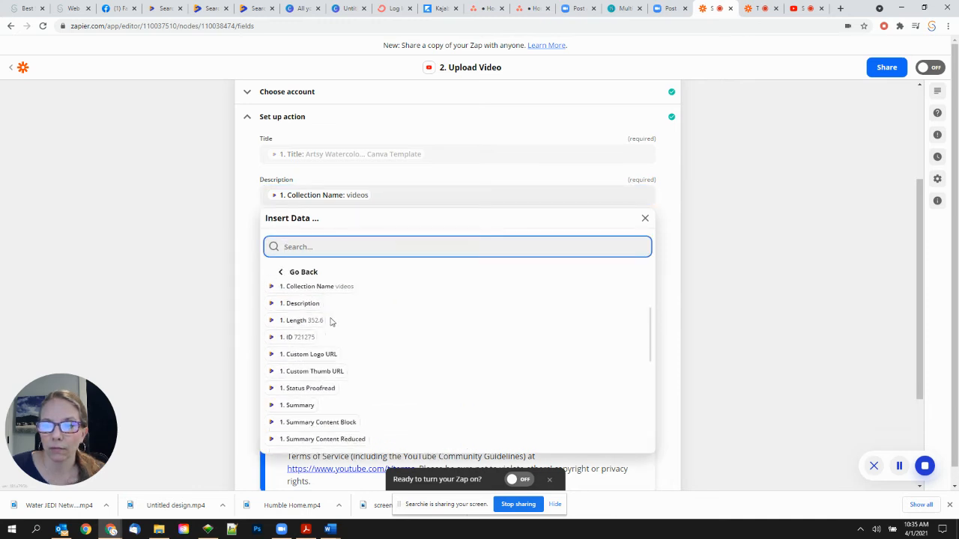
scroll(331, 322, up, 2)
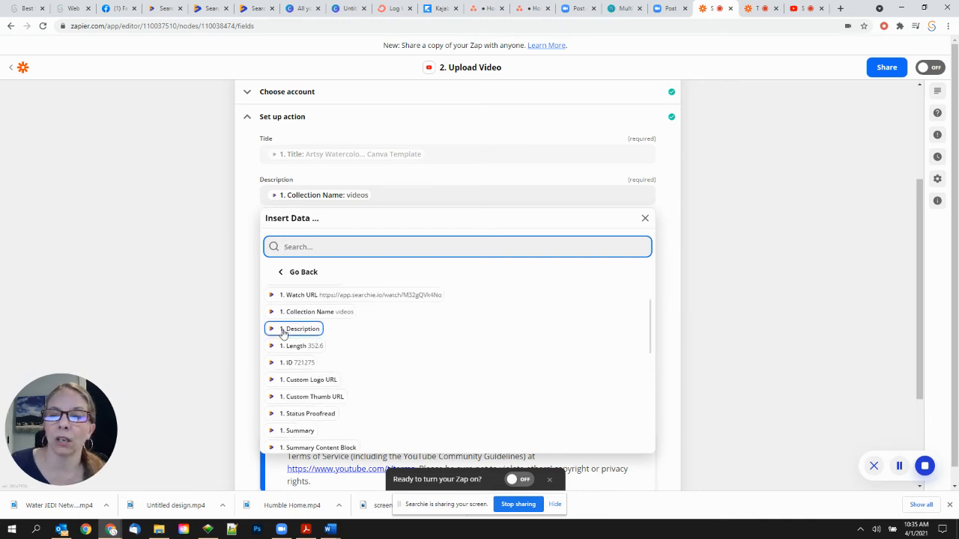
scroll(336, 338, up, 3)
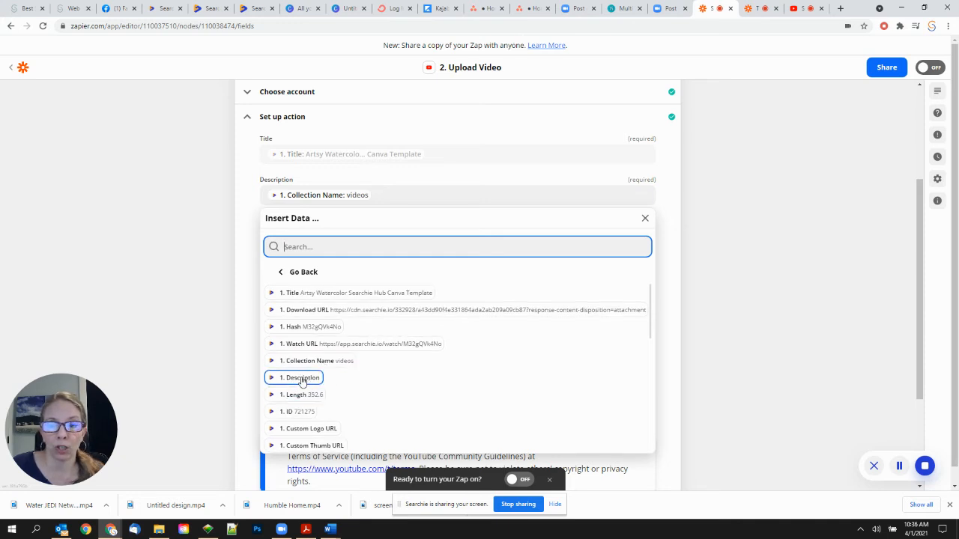
click(246, 327)
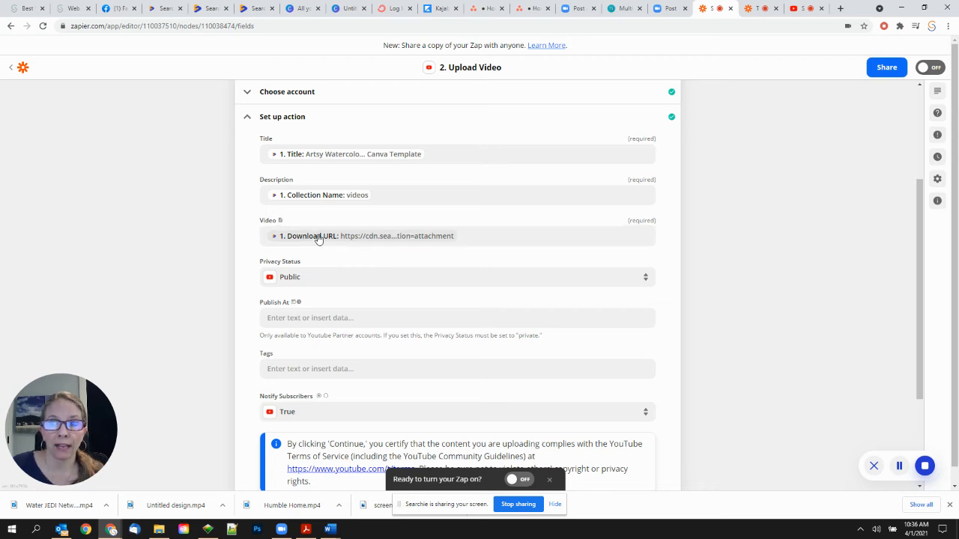
click(479, 237)
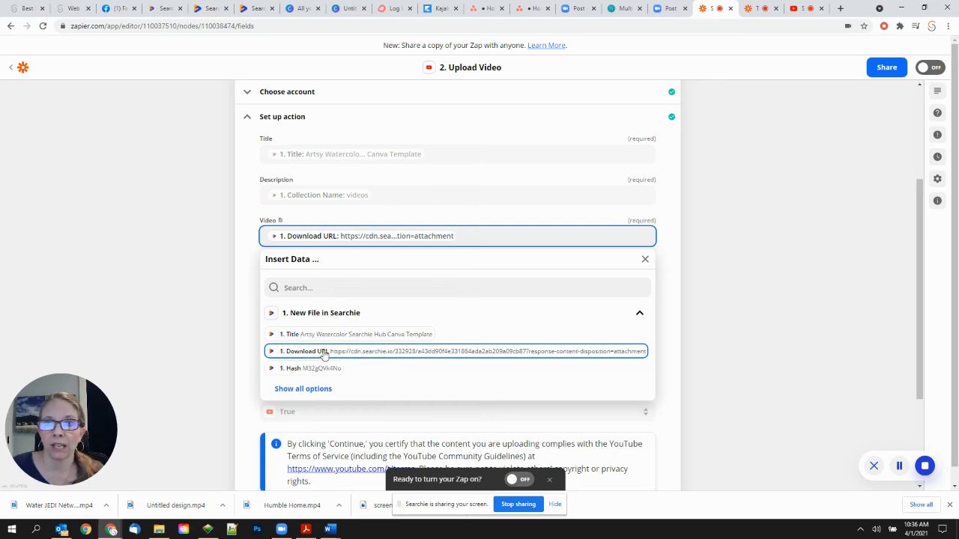
- Keep Download URL and Privacy Status Public, and bring up data choices for Publish At
click(252, 278)
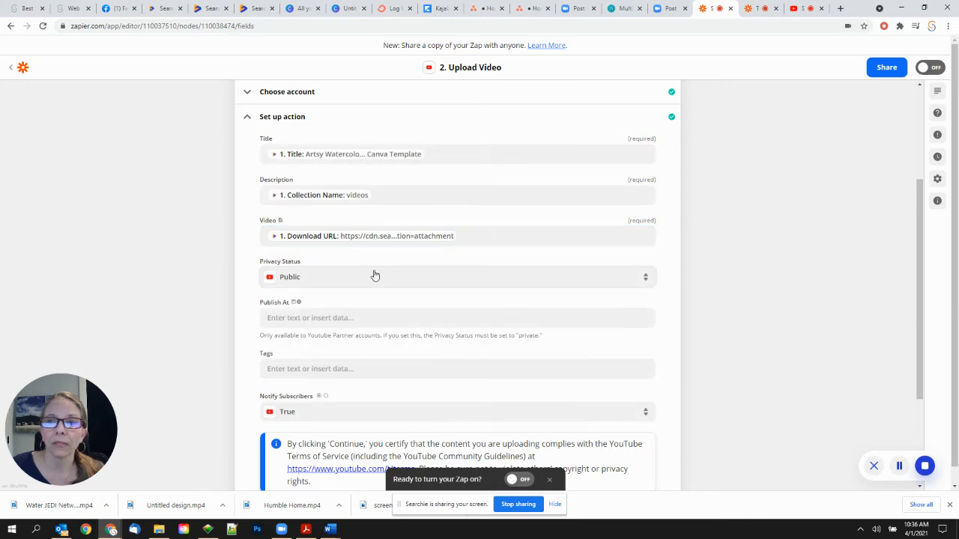
scroll(375, 275, down, 1)
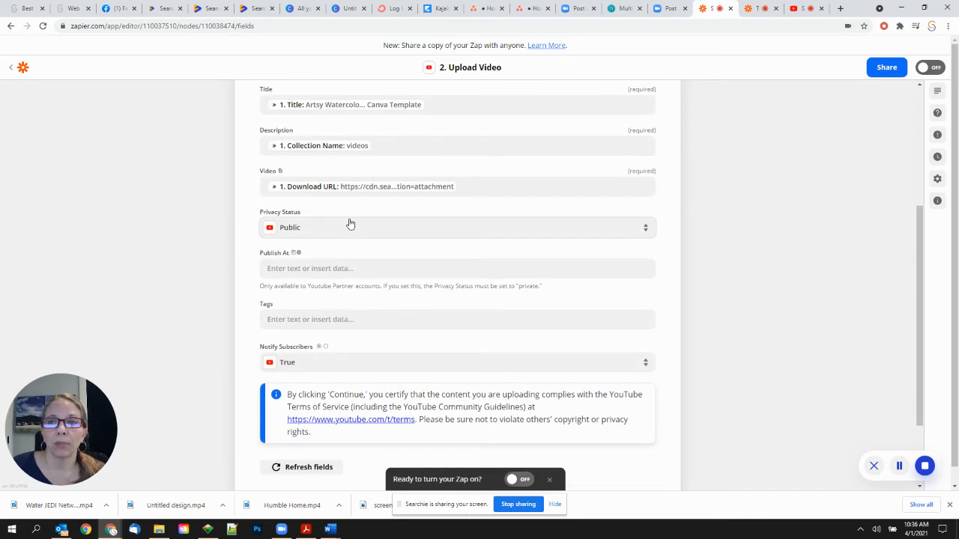
click(349, 227)
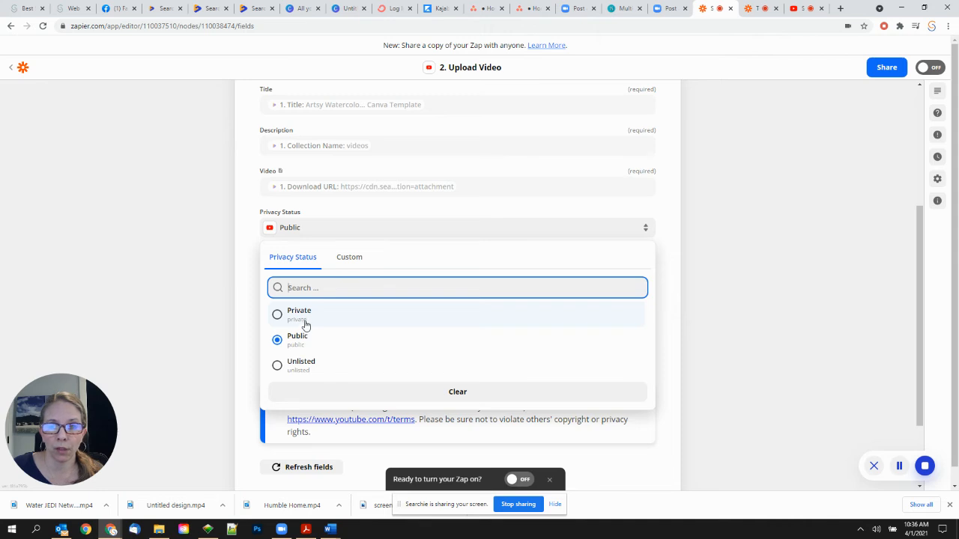
click(245, 272)
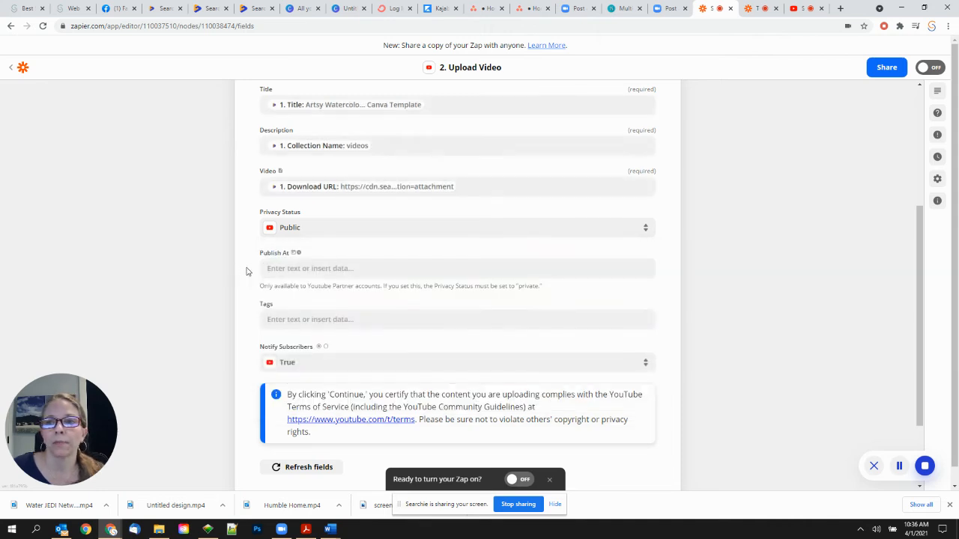
click(394, 269)
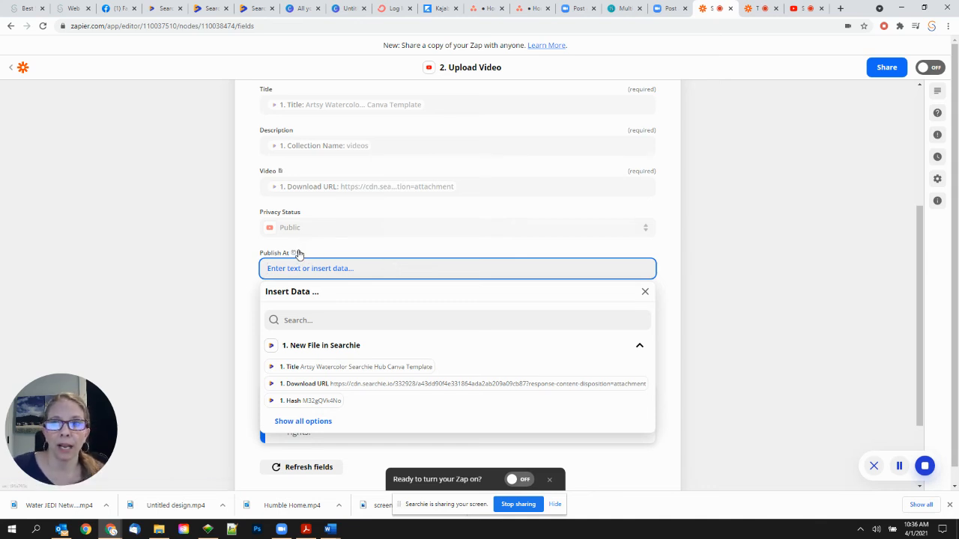
- Browse every Searchie field offered for Publish At, then leave Publish At blank
scroll(328, 360, down, 1)
scroll(328, 357, down, 2)
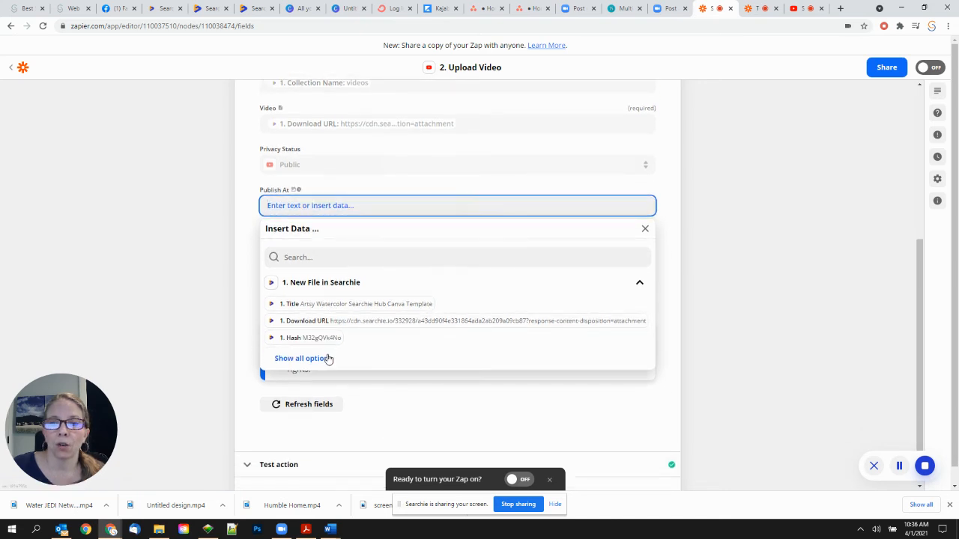
click(314, 320)
scroll(332, 303, down, 3)
scroll(333, 305, down, 5)
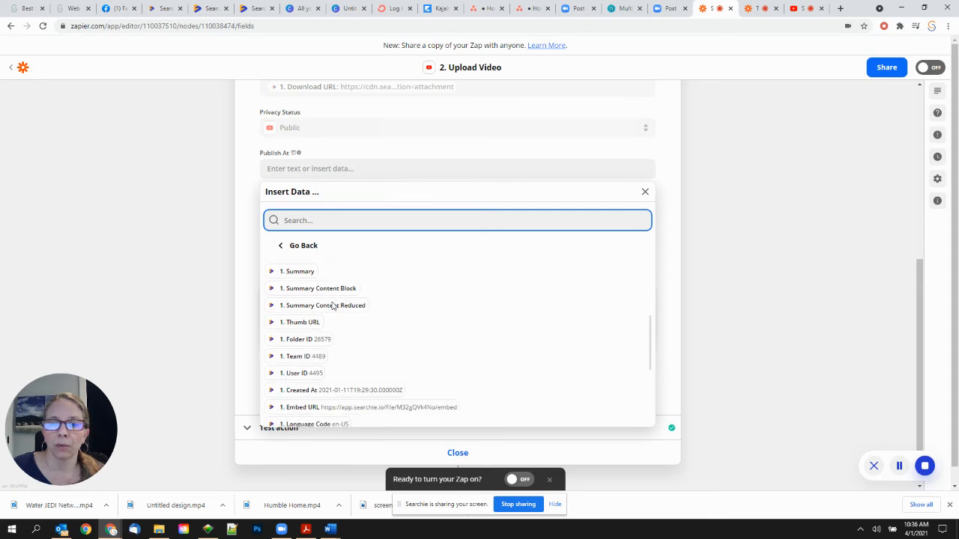
scroll(334, 305, down, 2)
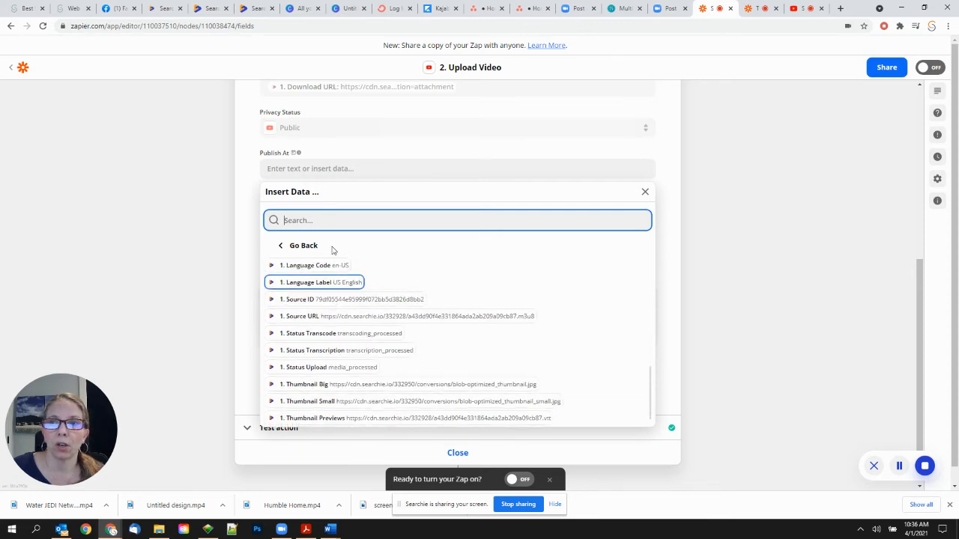
click(250, 193)
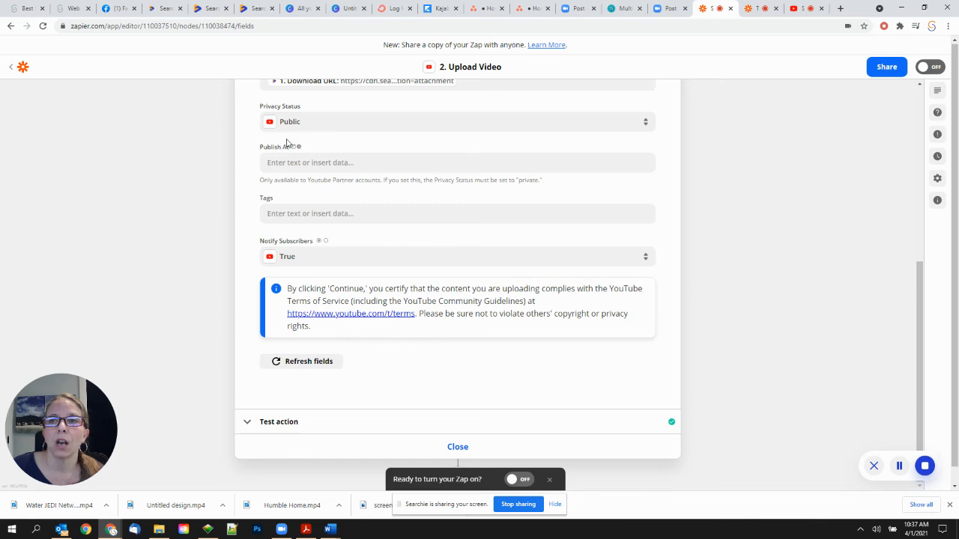
click(297, 216)
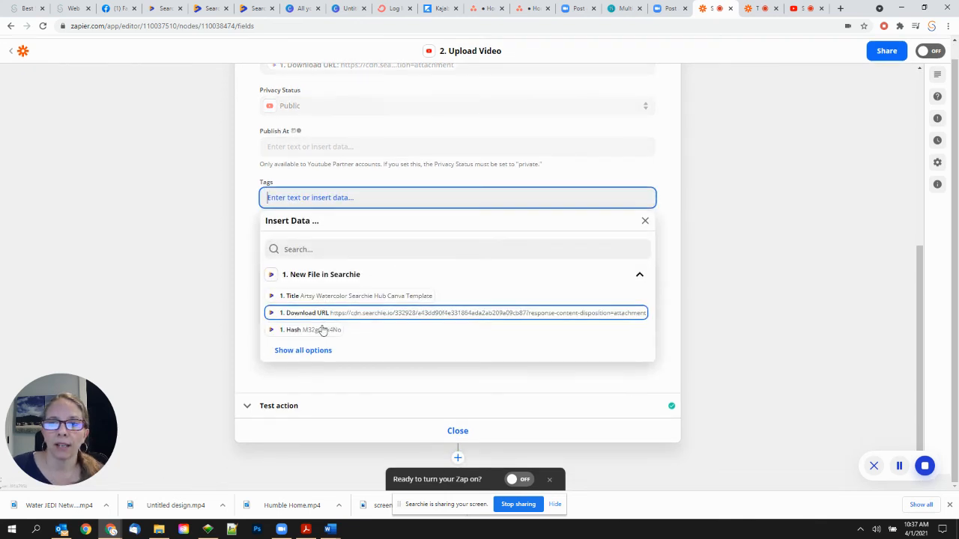
click(317, 349)
scroll(335, 313, down, 4)
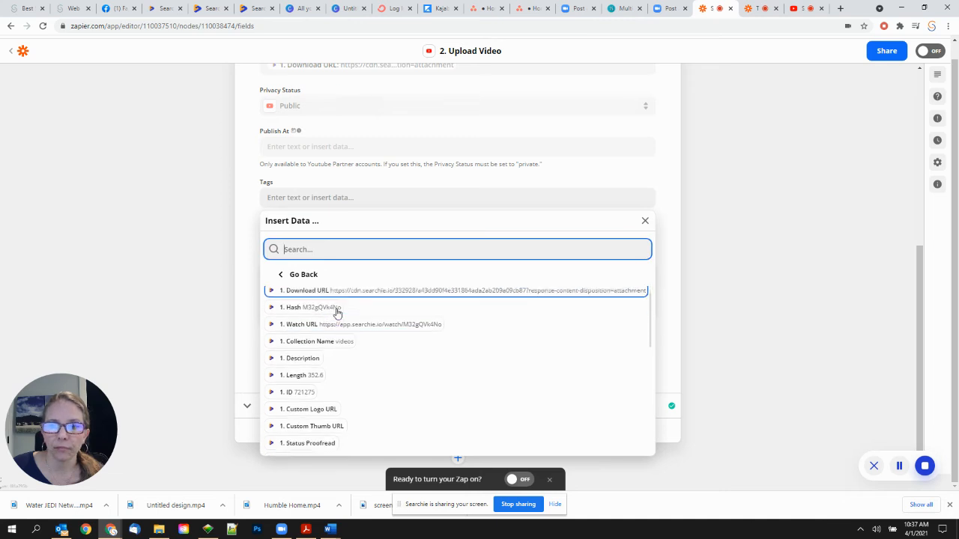
scroll(336, 314, down, 6)
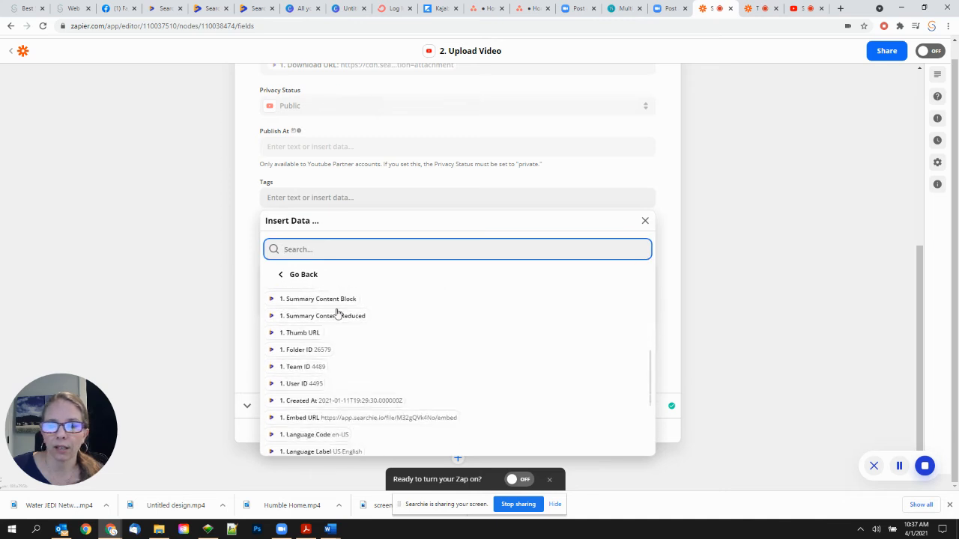
scroll(336, 313, down, 2)
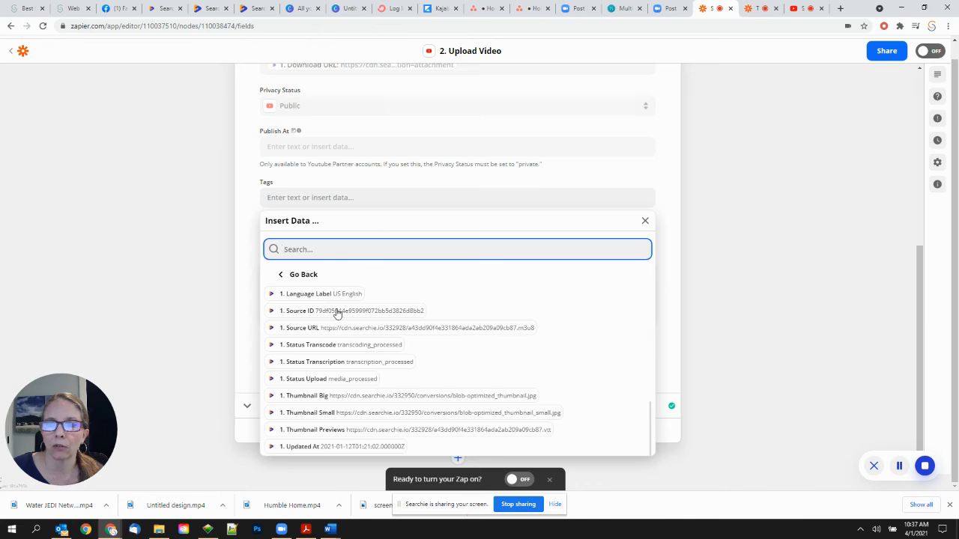
scroll(337, 313, up, 5)
scroll(337, 303, up, 2)
scroll(265, 227, up, 1)
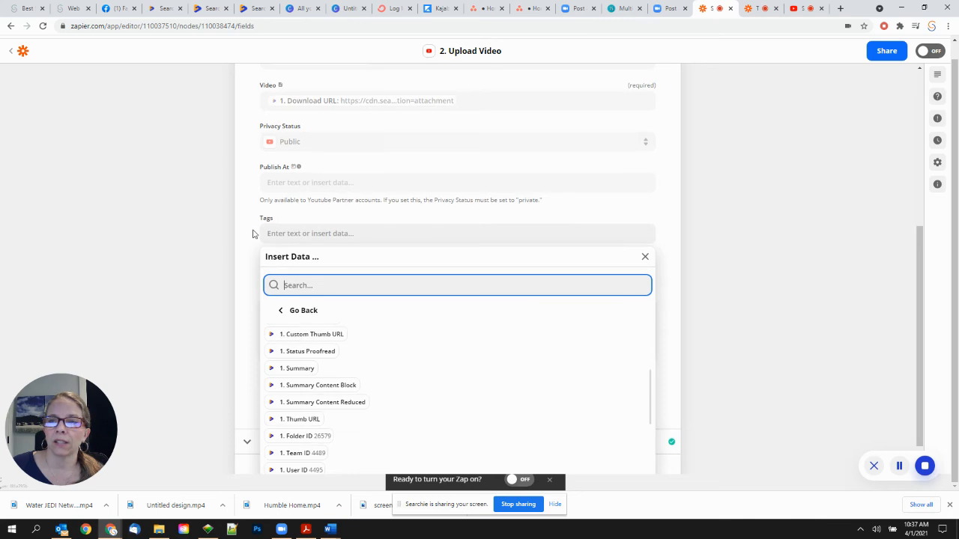
click(253, 235)
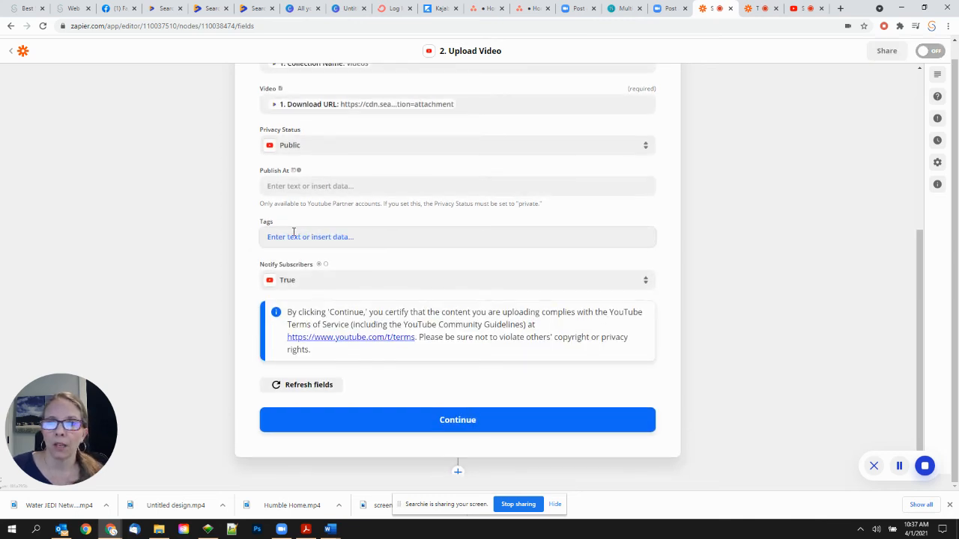
click(287, 235)
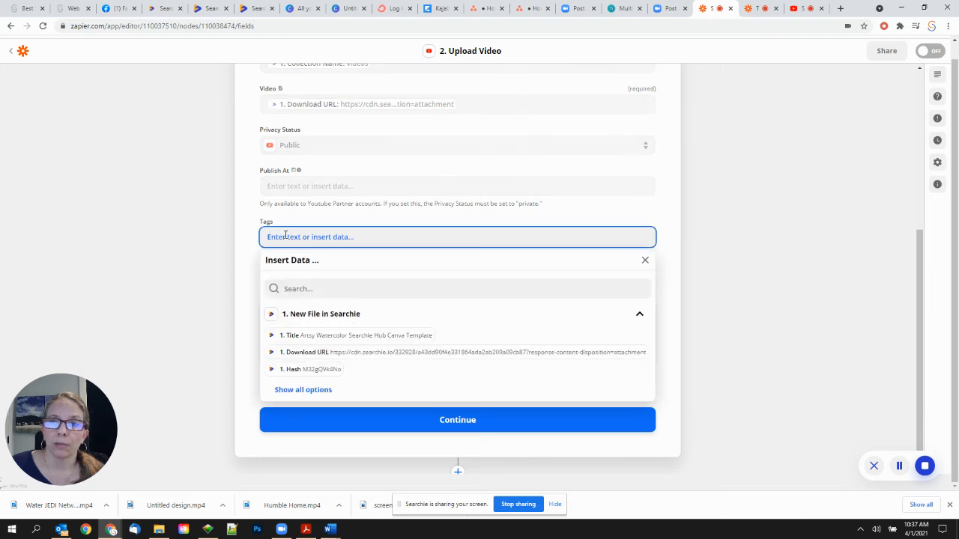
click(248, 240)
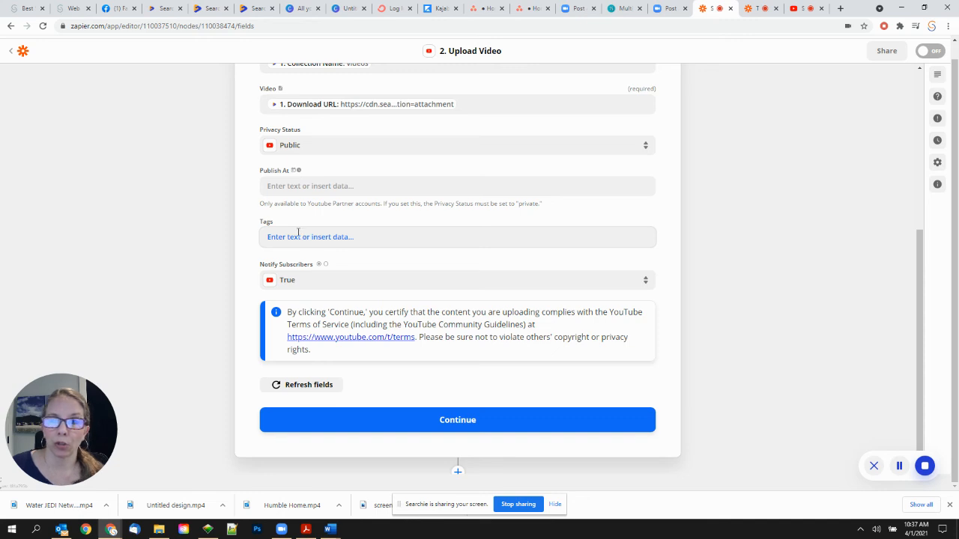
click(318, 283)
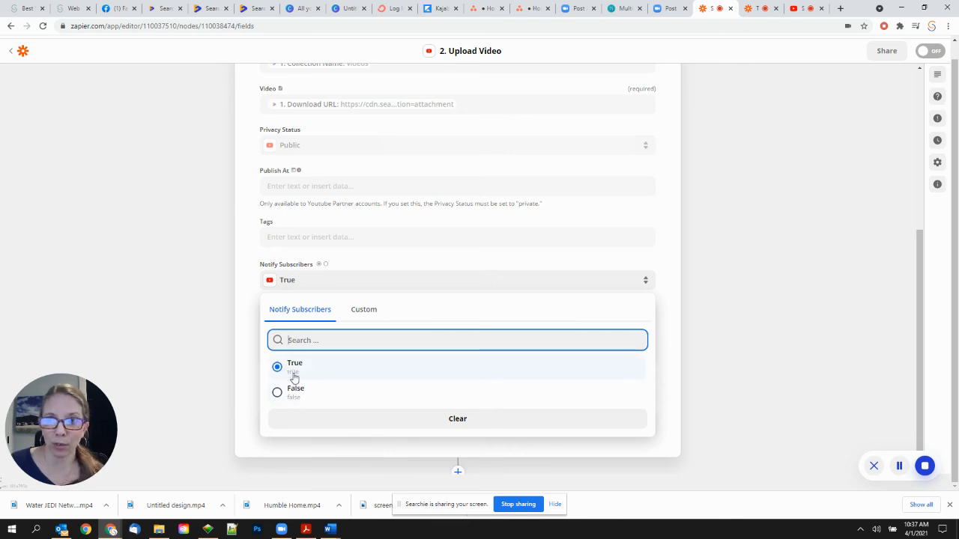
- Leave Notify Subscribers at True and continue to test the YouTube Upload Video action
click(244, 294)
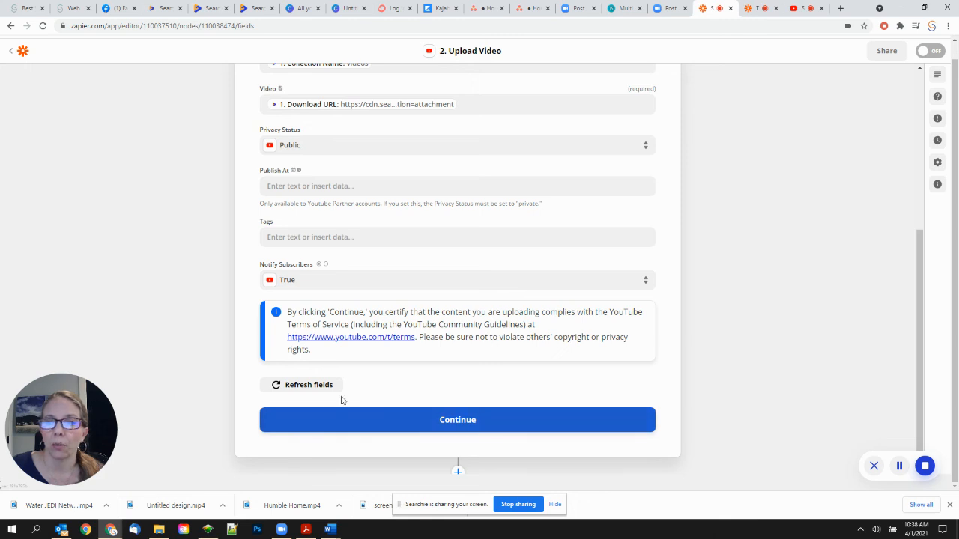
click(386, 422)
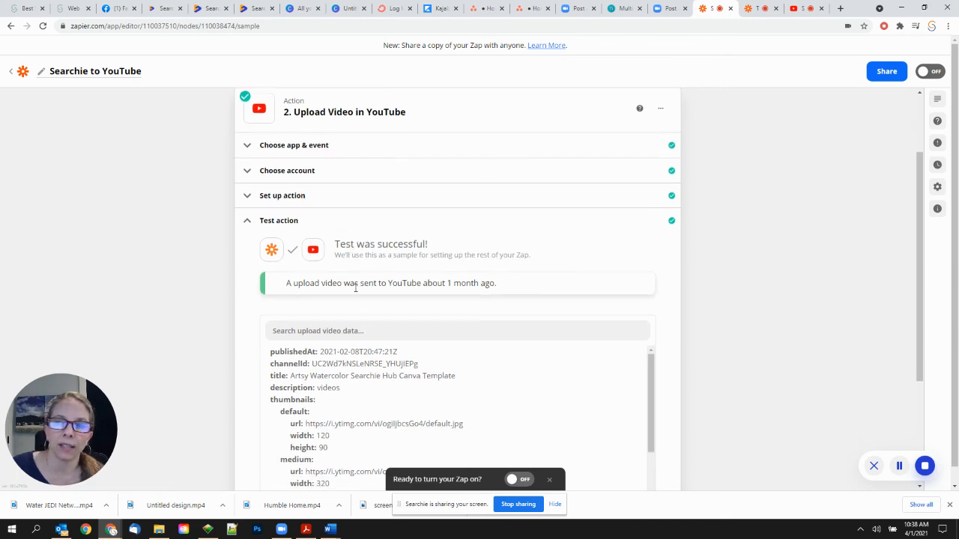
- After the successful test upload, switch the Searchie to YouTube zap on
scroll(356, 289, down, 3)
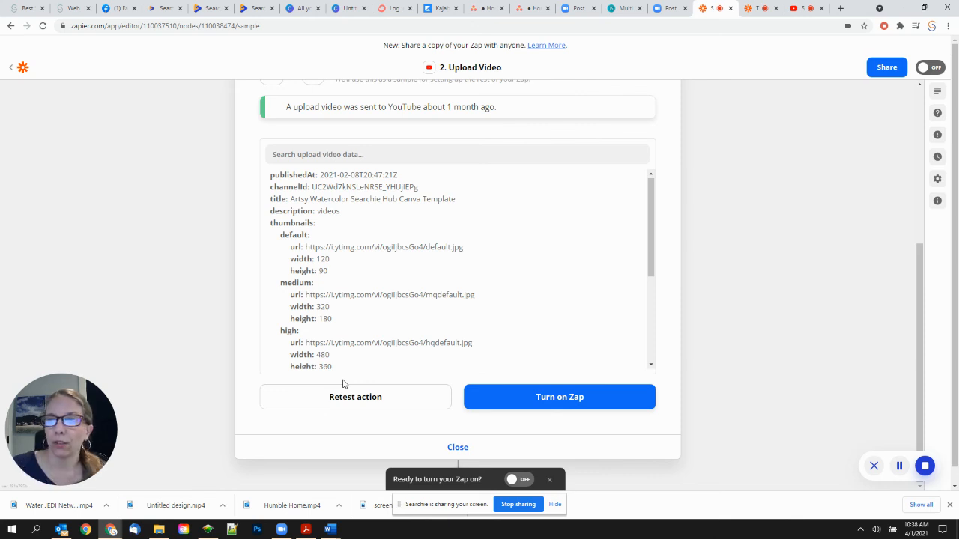
click(576, 403)
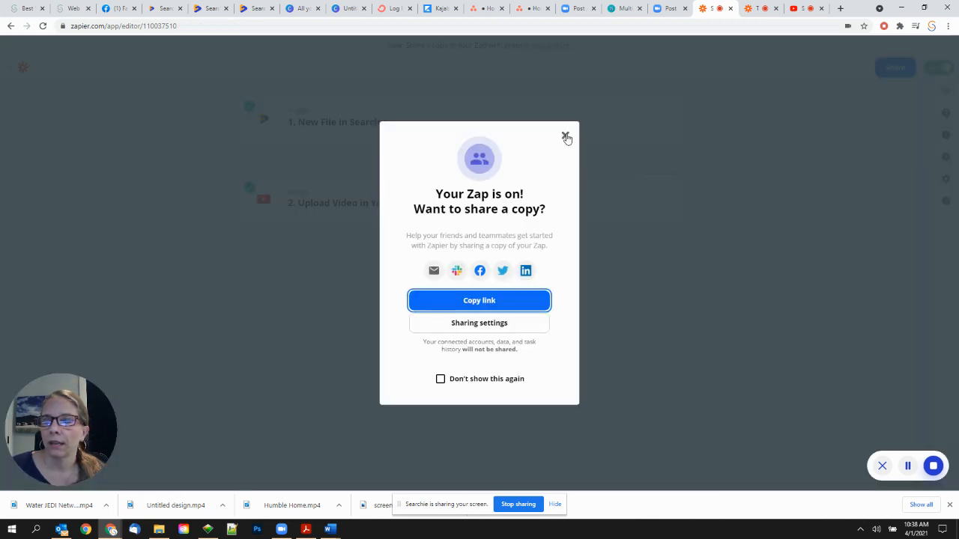
- Close the 'Your Zap is on!' share dialog and show Zapier's My Apps page
click(566, 137)
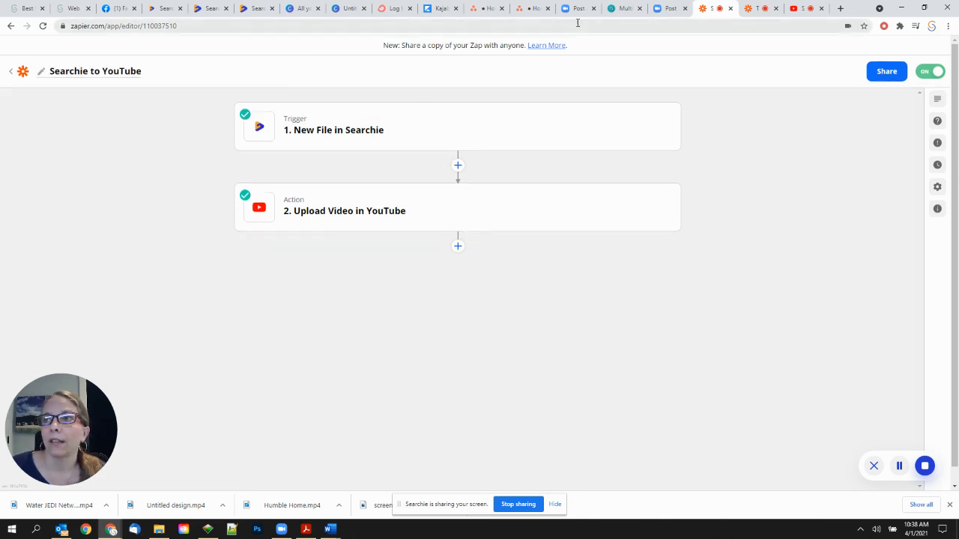
click(754, 10)
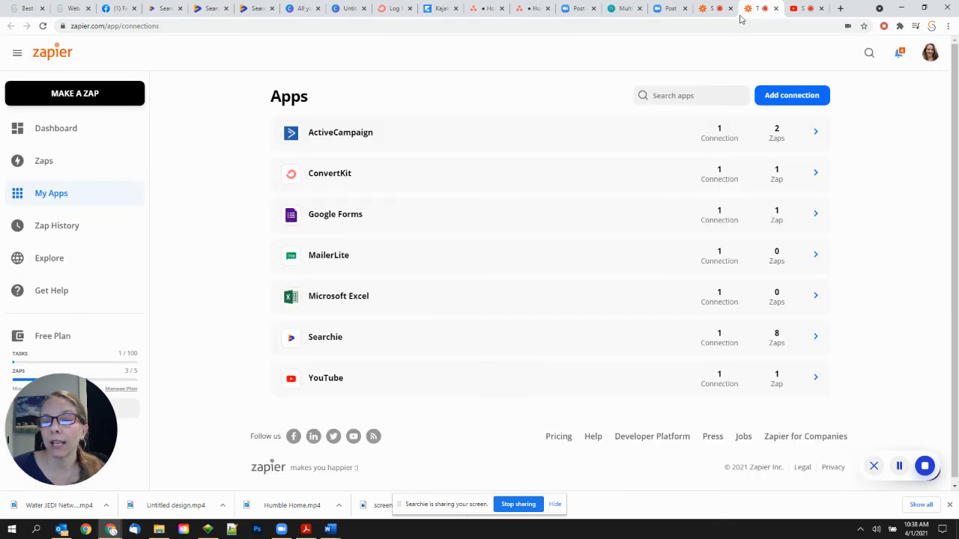
- Reopen YouTube via the channel bookmark to show Shell Creative's Uploads row
click(798, 9)
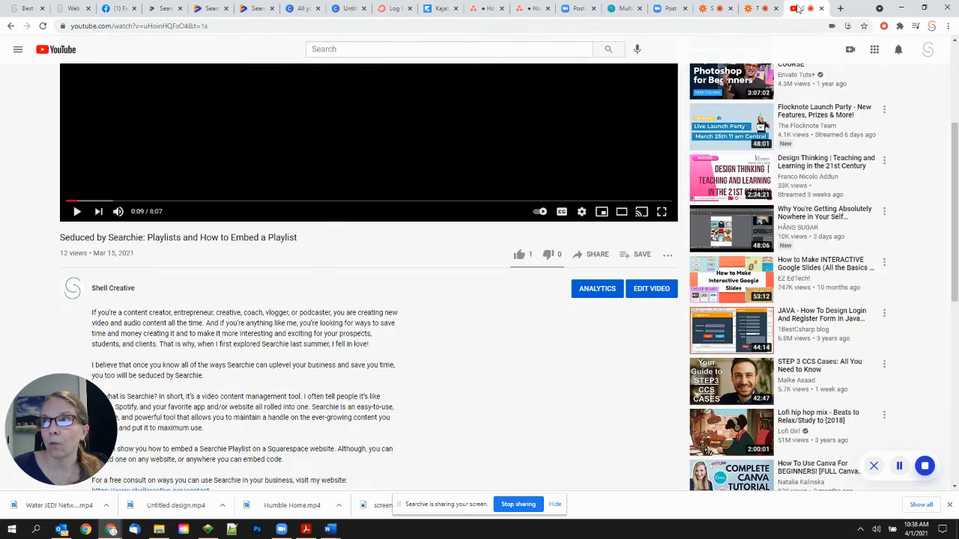
click(58, 51)
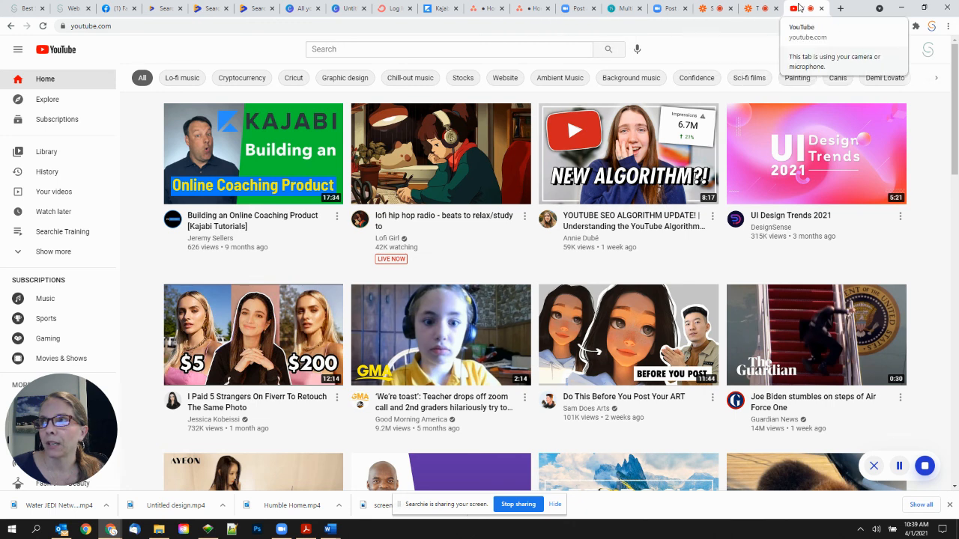
click(822, 11)
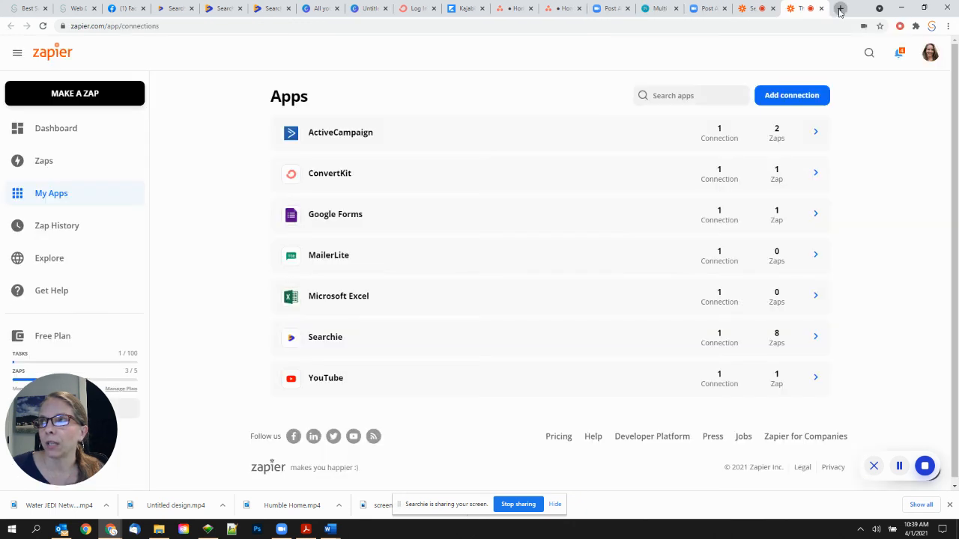
click(836, 9)
click(332, 42)
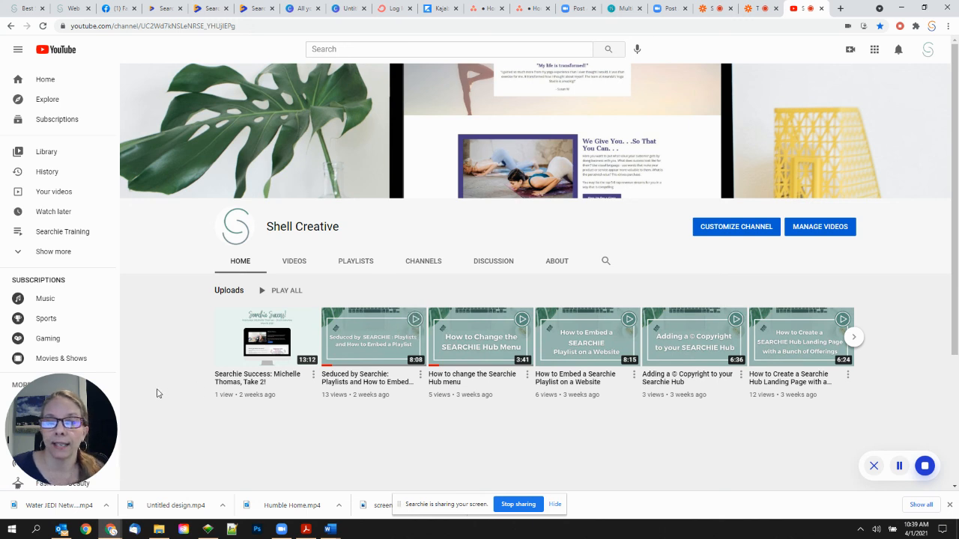
mouse_move(372, 326)
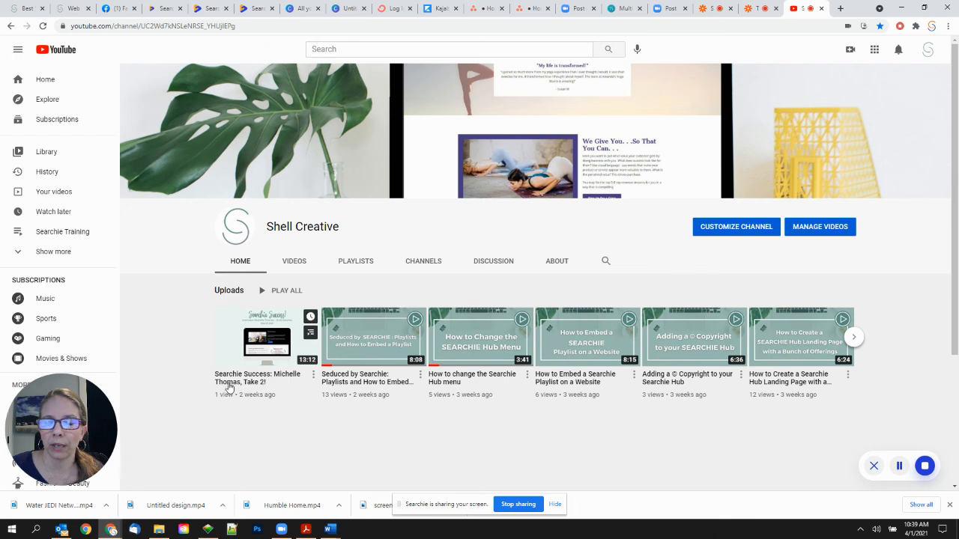
mouse_move(223, 389)
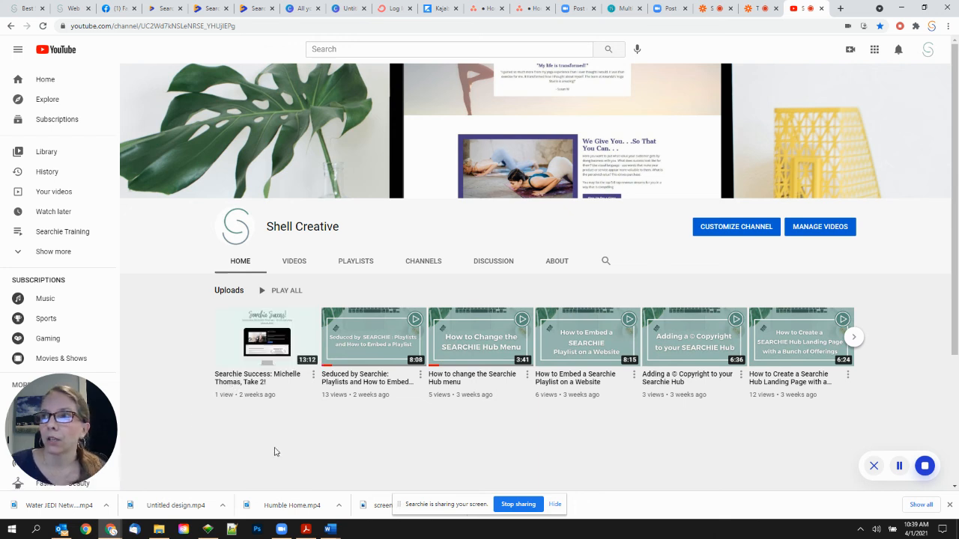